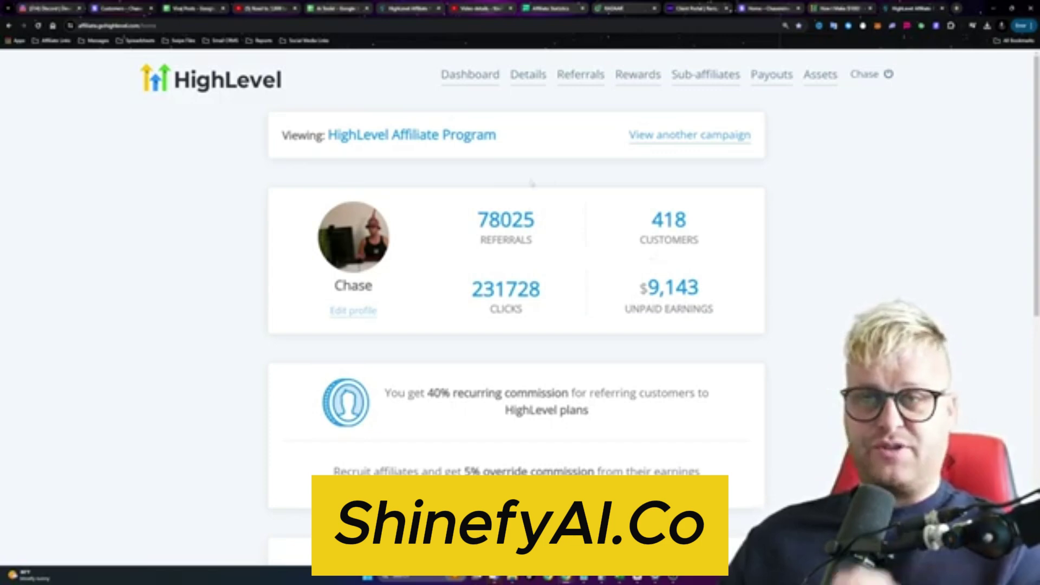
Open the MPP Group affiliate stats page from the Affiliate Links bookmarks folder
left_click(57, 41)
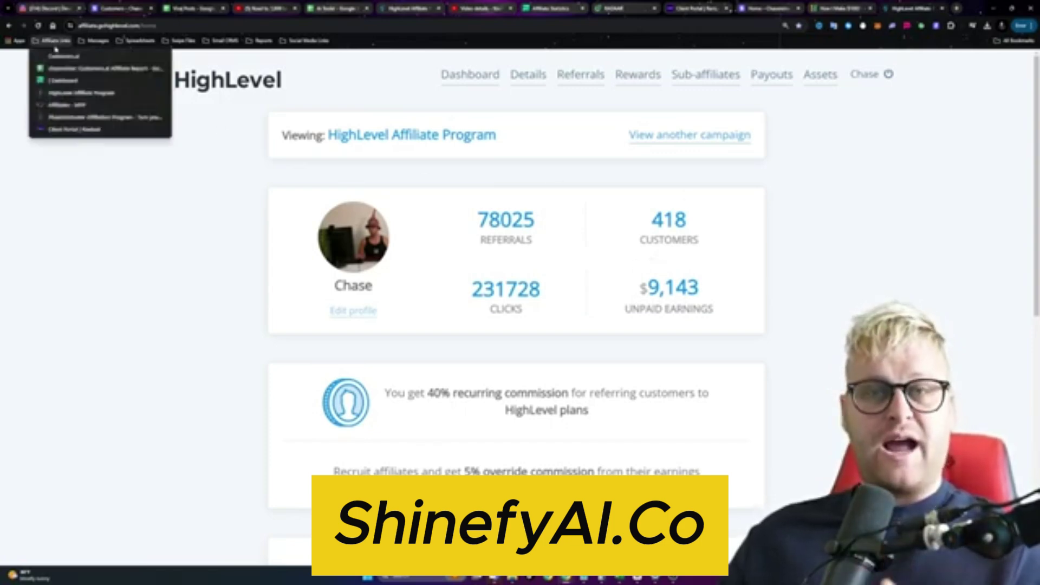
left_click(71, 111)
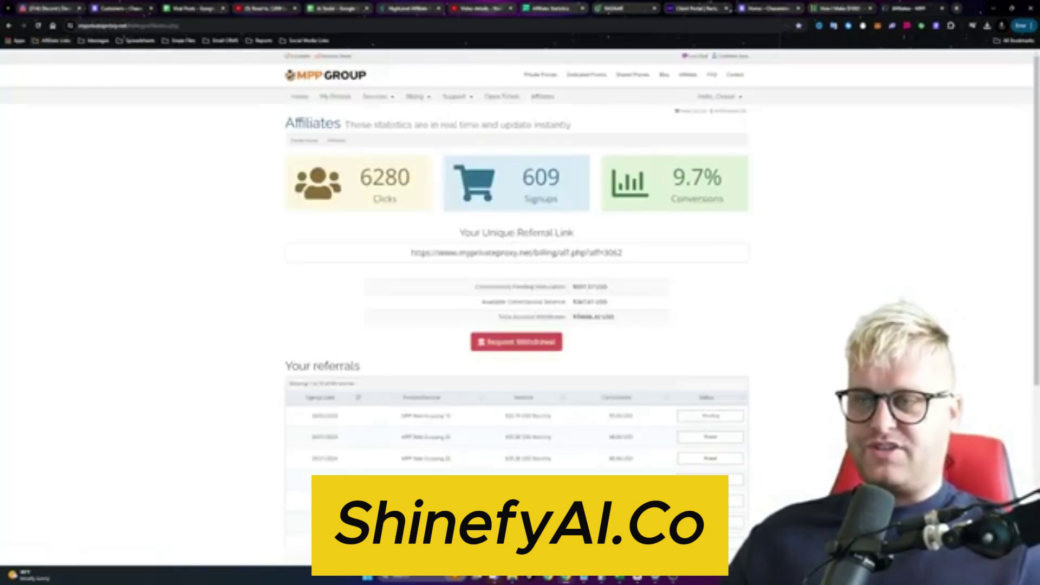
Zoom in twice, highlight the withdrawn total, 609 signups and clicks, then go to the YouTube video
double_click(588, 317)
left_click(634, 327)
key("ctrl+plus")
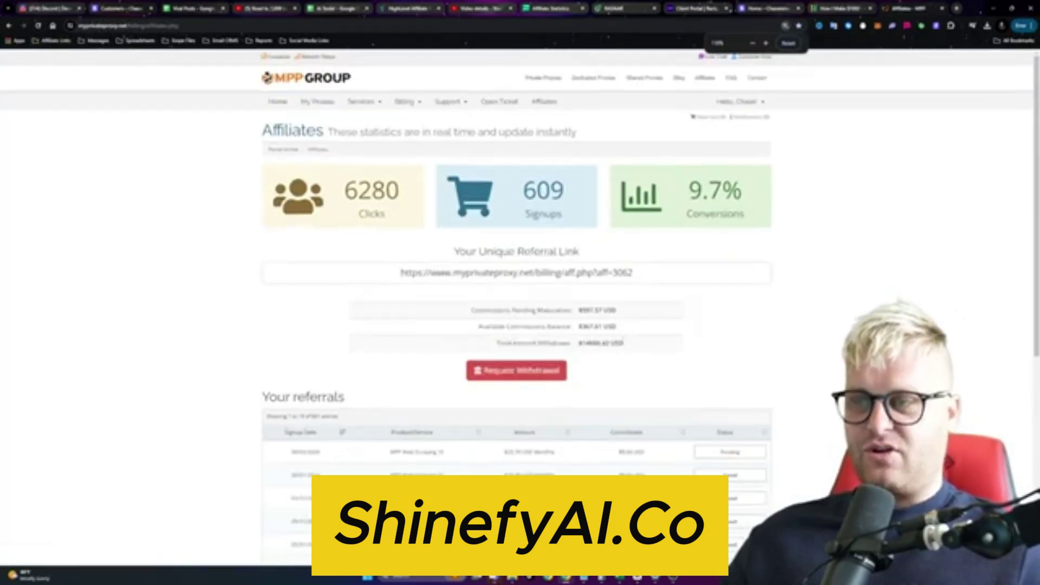
key("ctrl+plus")
left_click_drag(522, 209, 572, 210)
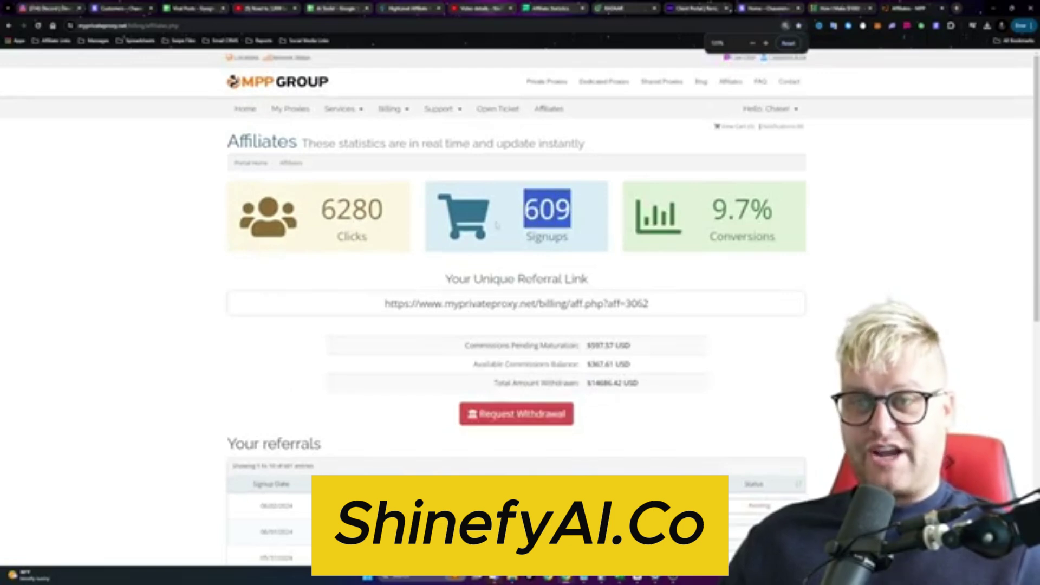
left_click_drag(352, 210, 414, 220)
left_click(394, 257)
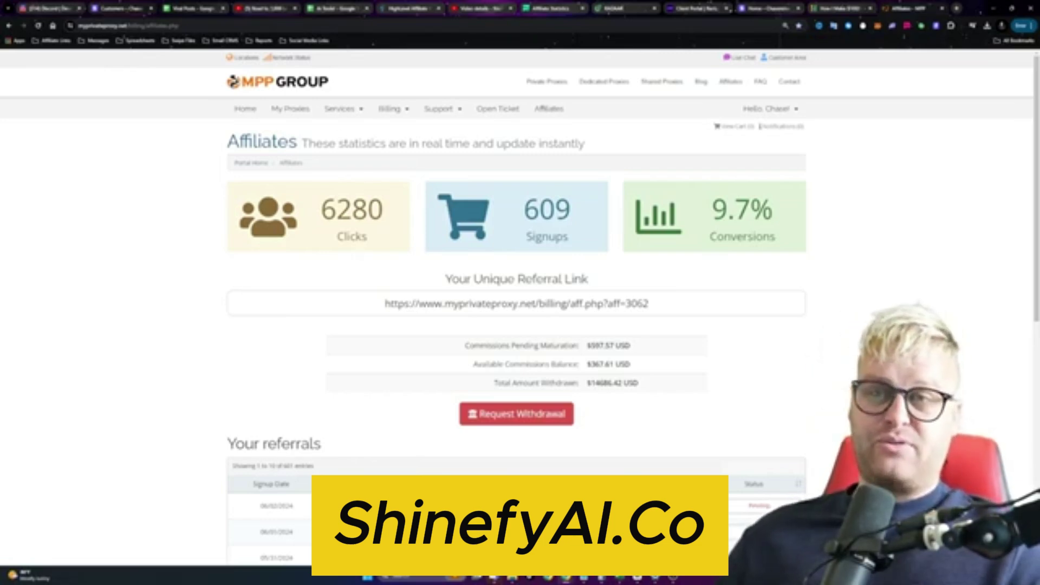
left_click(241, 15)
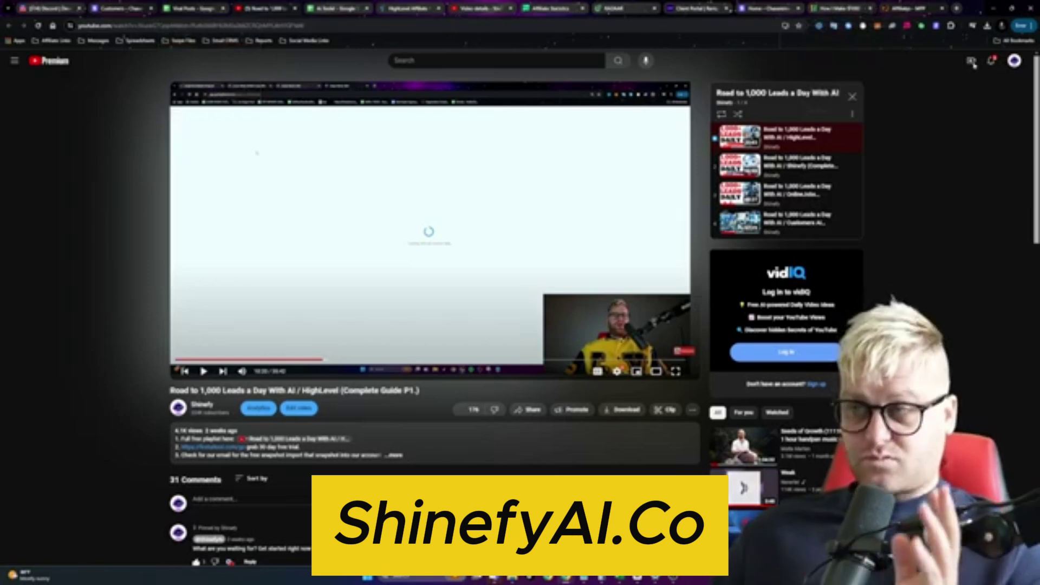
Load the OnlineJobs.ph employer dashboard in a new tab
left_click(956, 9)
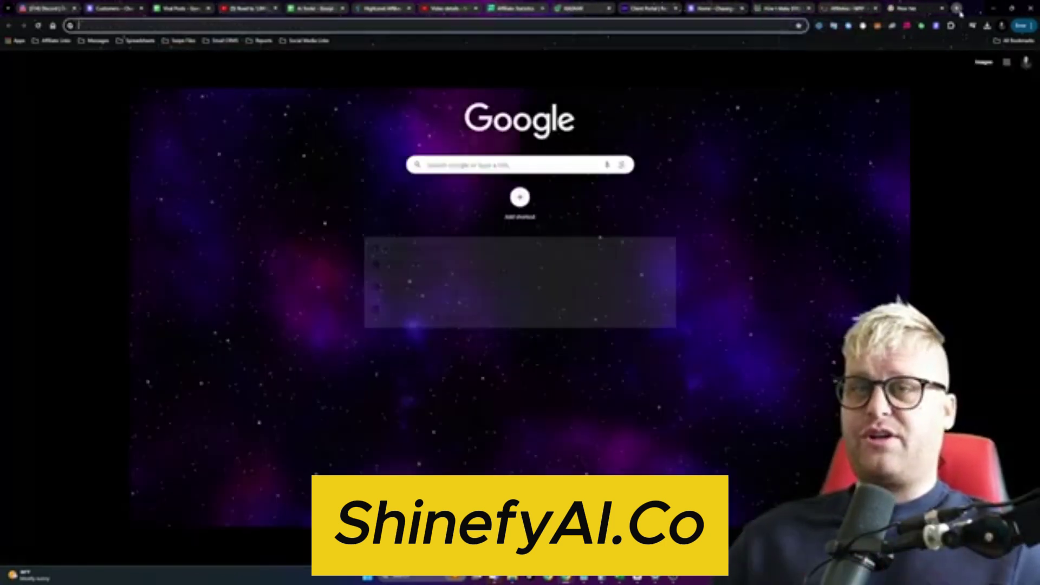
type("onlinejobs.ph")
key("Return")
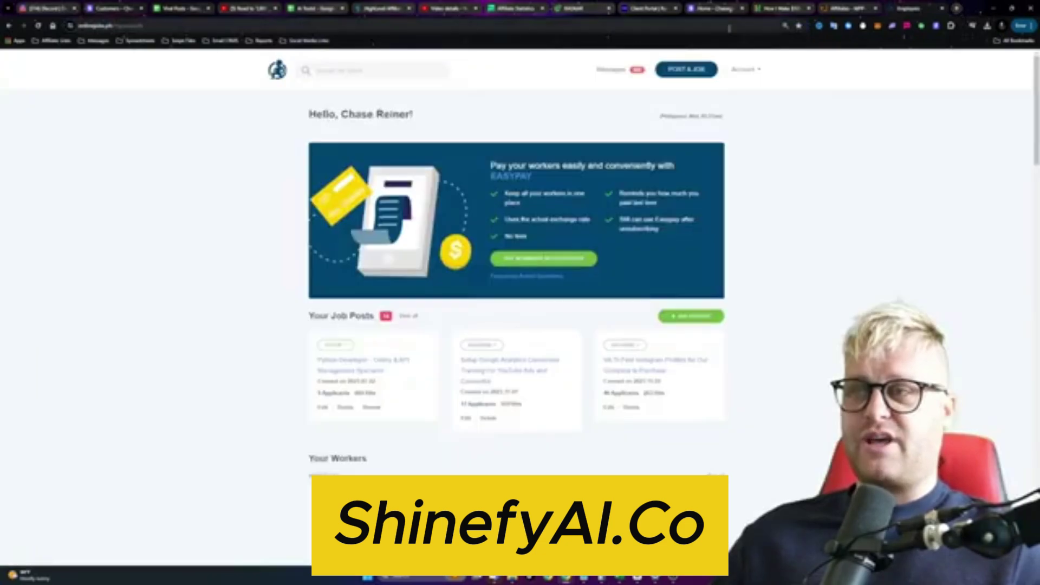
Go to the HighLevel website with its 14 day free trial offer
left_click(723, 28)
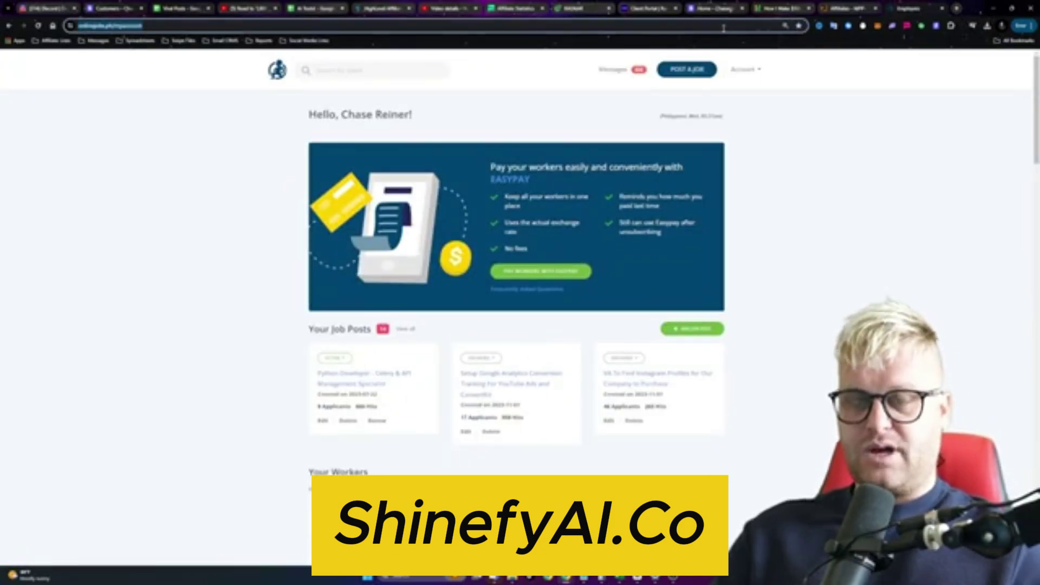
type("gohighlevel.com")
key("Return")
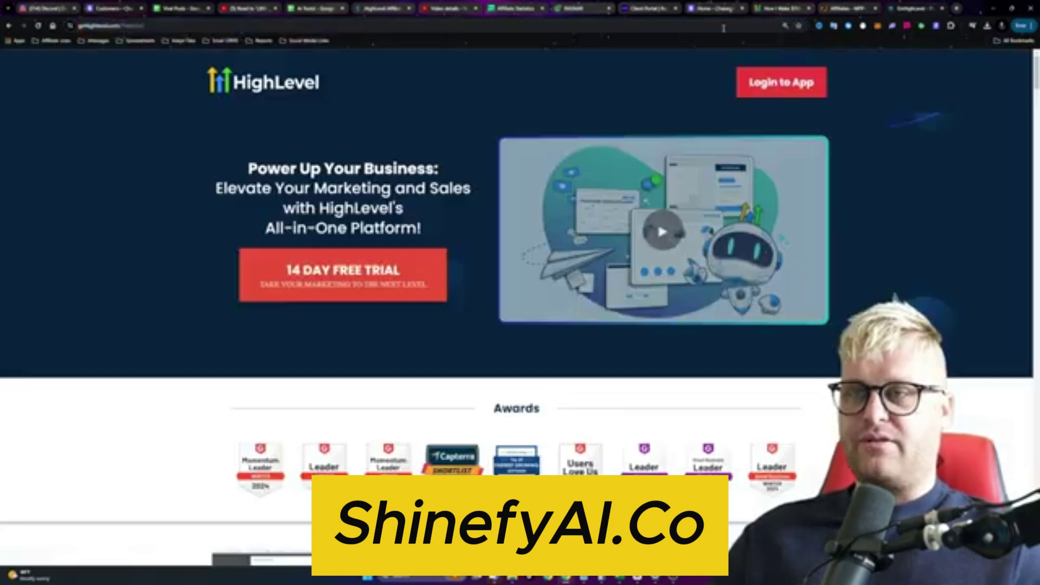
Log into the HighLevel app to reach the Agency Dashboard showing $18.74k last month's revenue
left_click(774, 84)
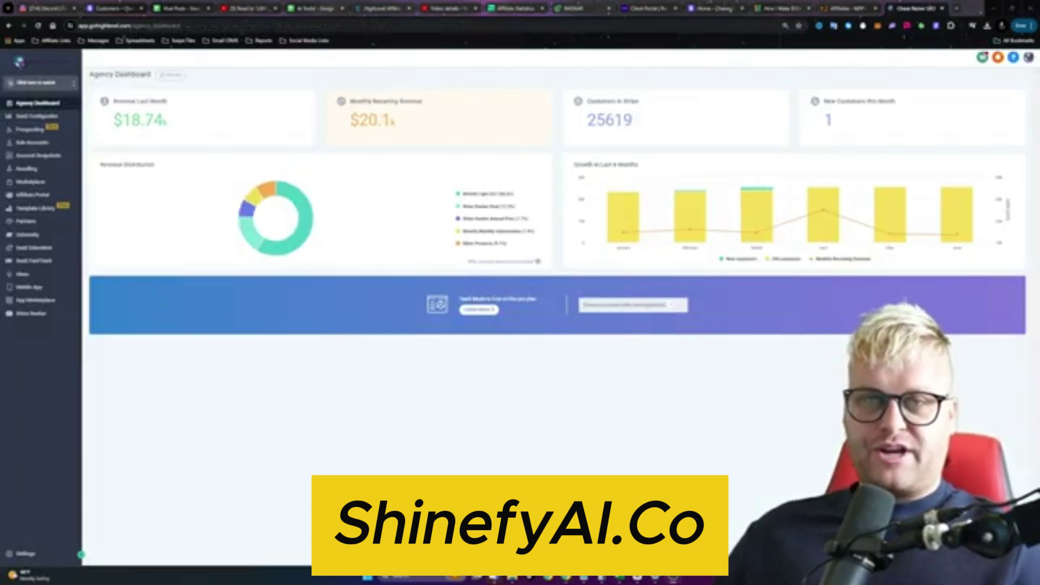
Switch into the first sub-account, then open its Funnels list under Sites
left_click(70, 84)
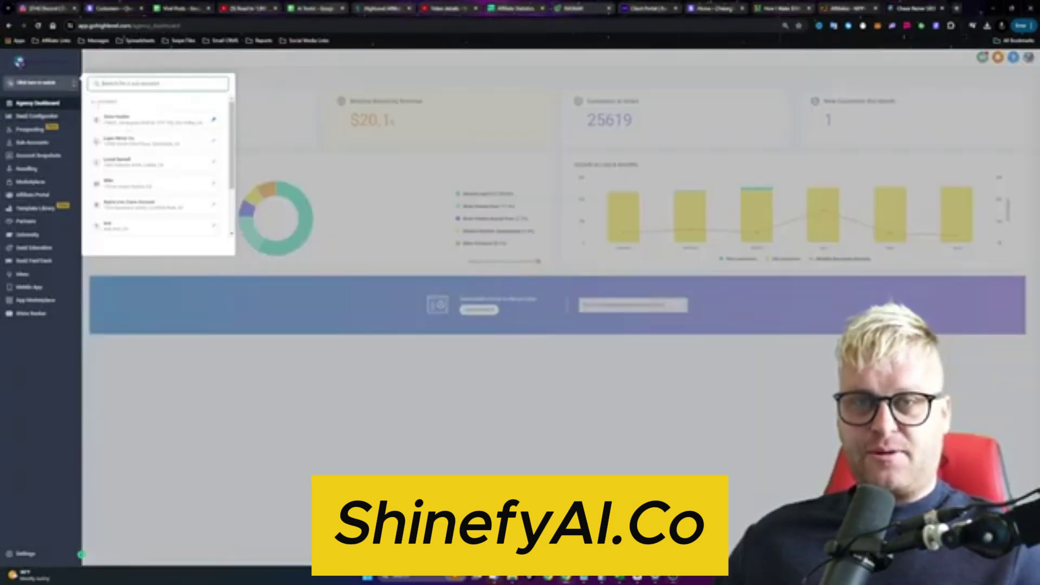
left_click(123, 126)
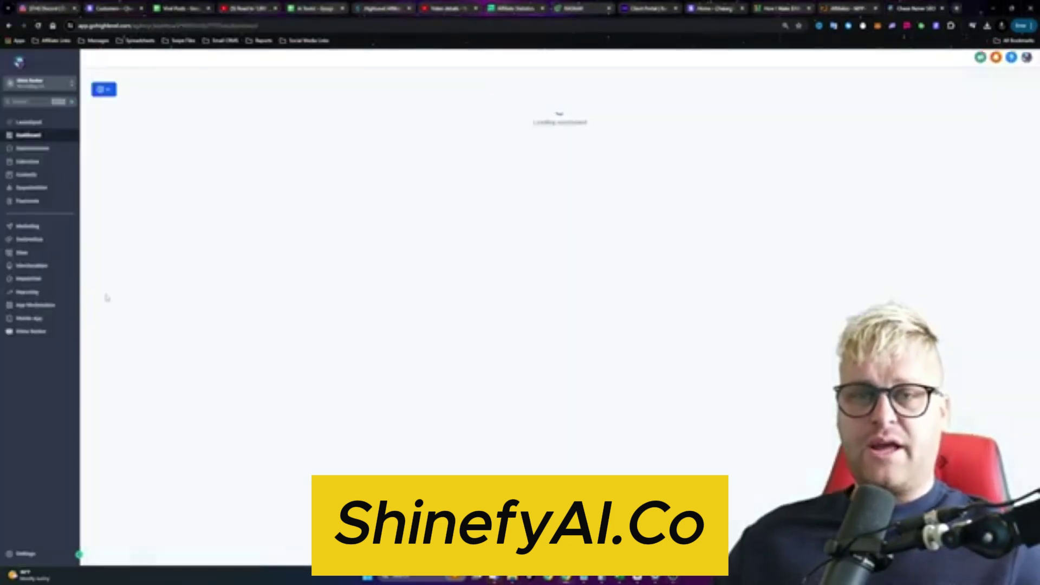
left_click(32, 240)
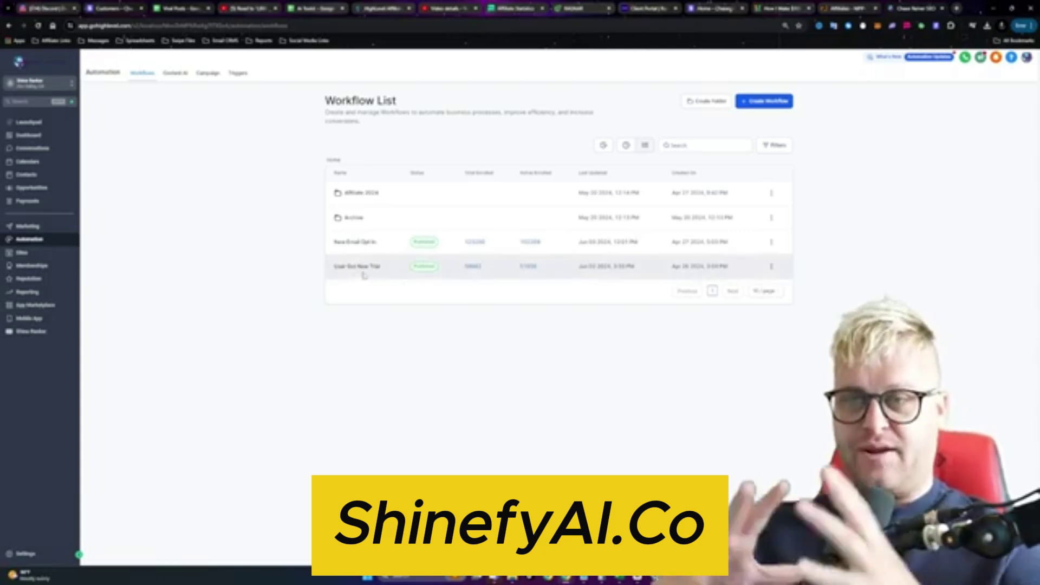
left_click(49, 253)
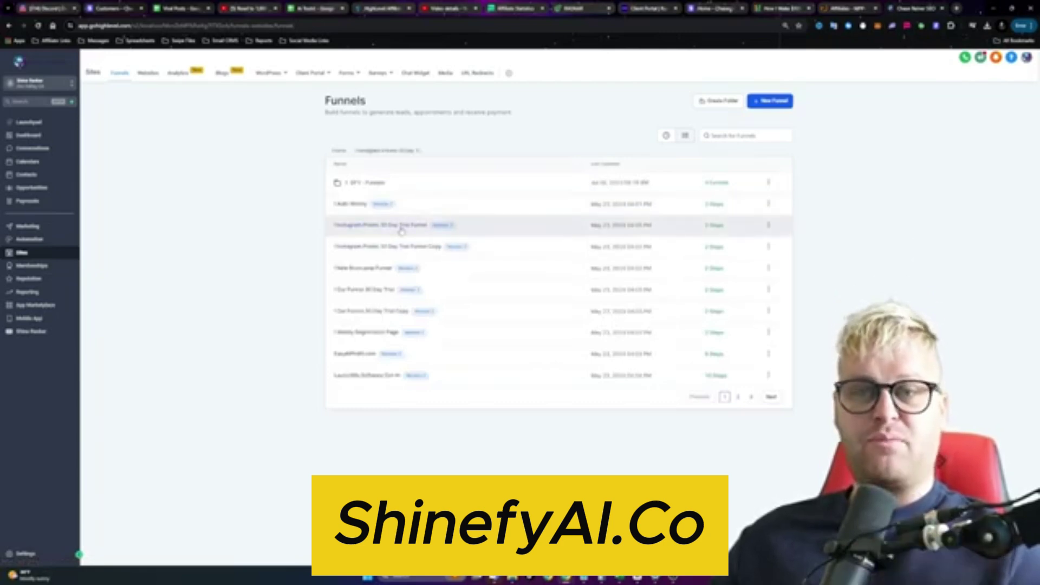
View the Instagram Promo funnel's Earn AI Profits Confirmation step, then return to workflows
left_click(401, 231)
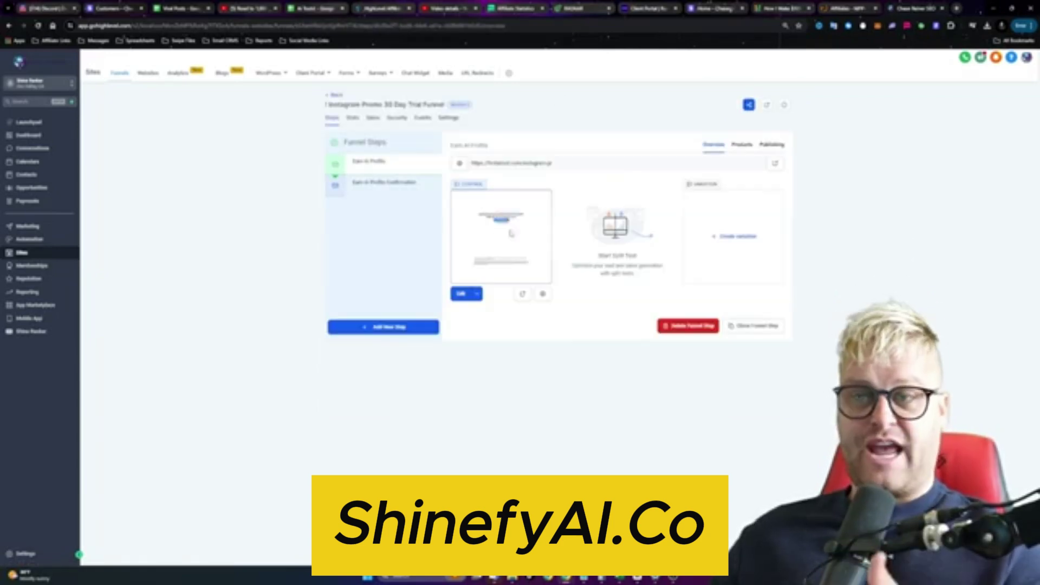
left_click(399, 184)
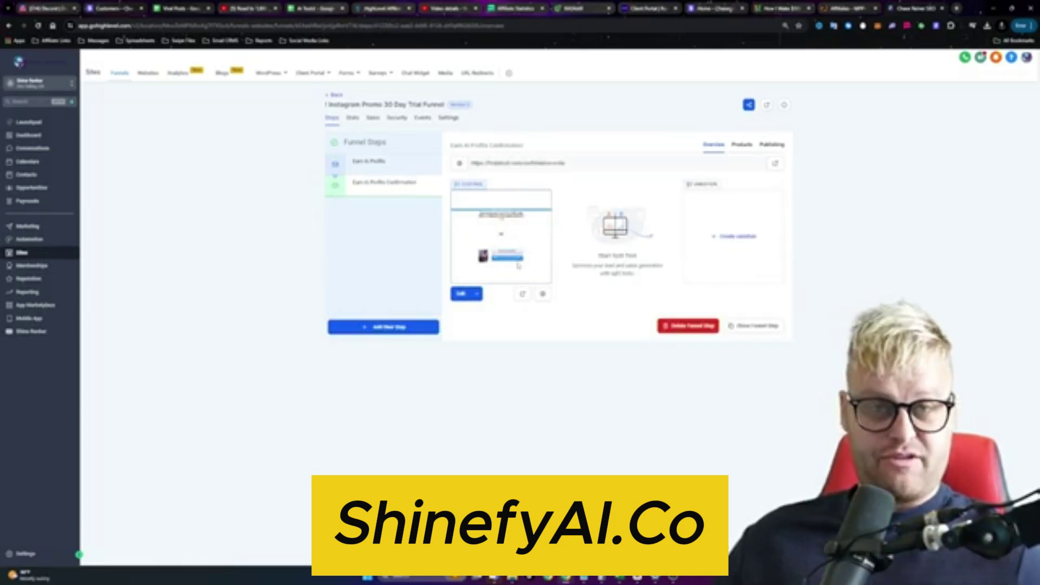
left_click(43, 245)
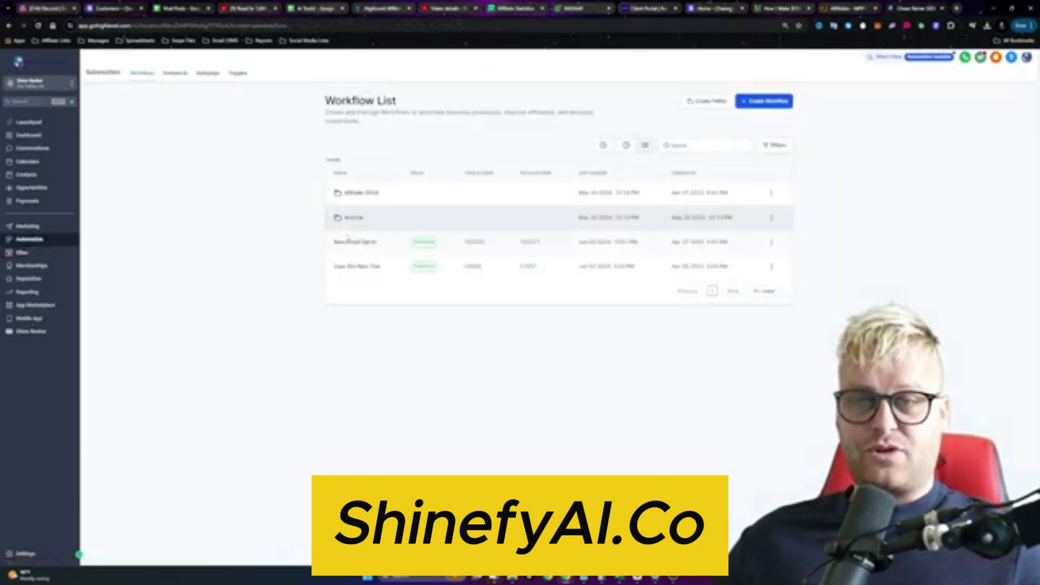
Inspect the New Email Opt In workflow's Email 1 and sequence, then go to Viral Posts
left_click(382, 249)
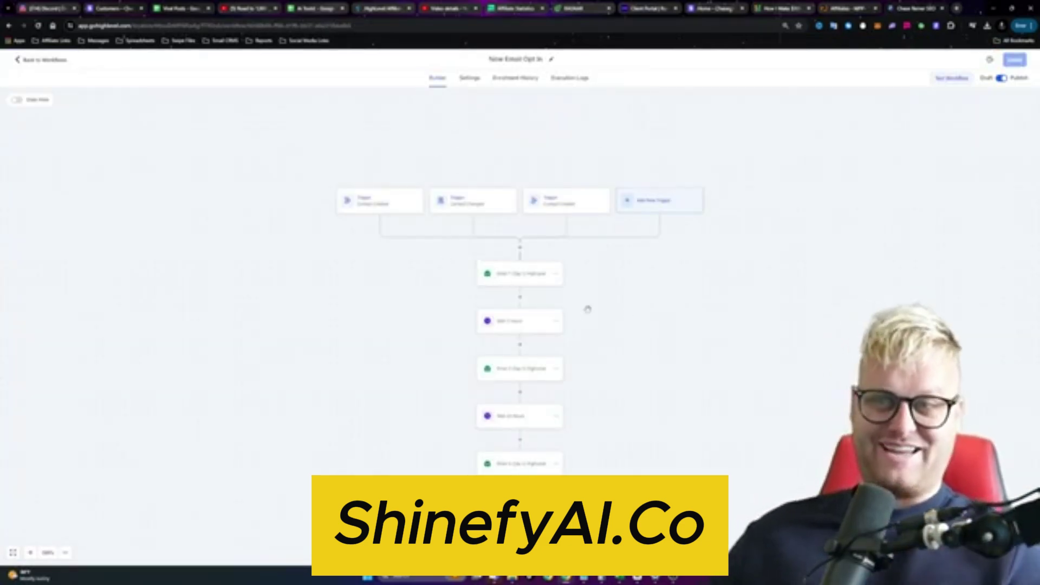
left_click(539, 282)
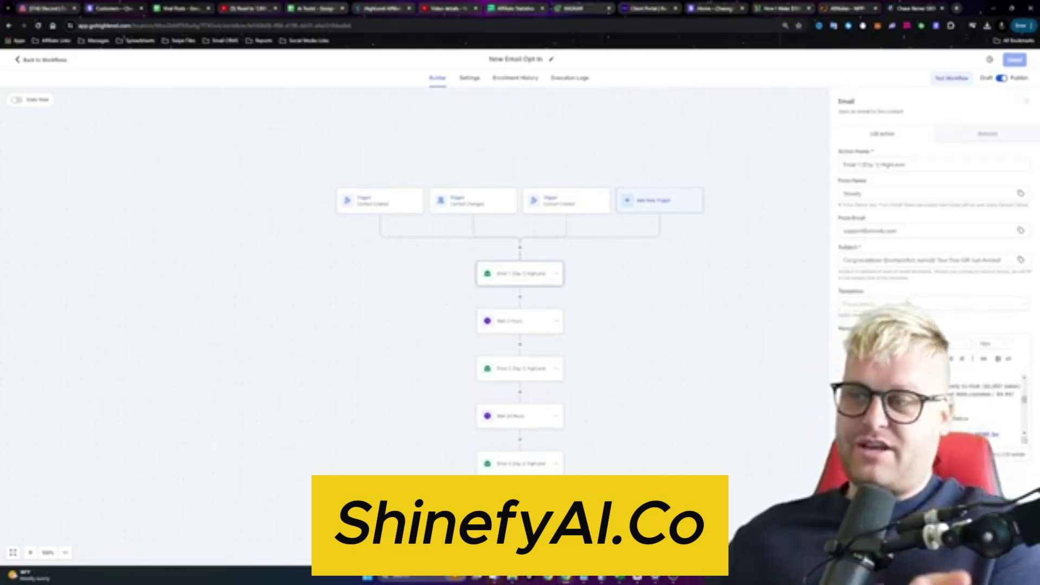
scroll(688, 355, "down", 4)
scroll(688, 354, "down", 2)
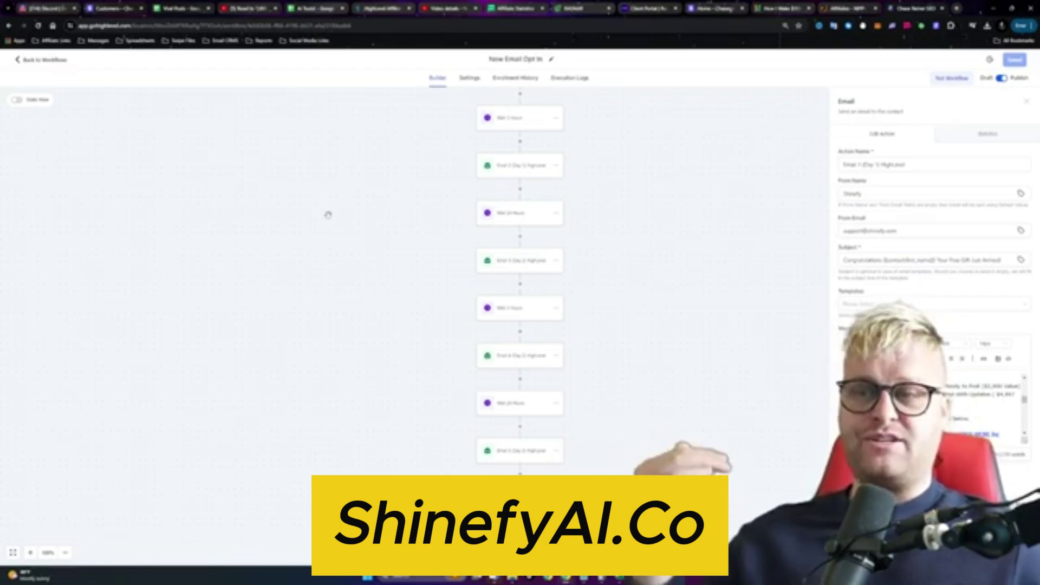
scroll(327, 215, "down", 1)
scroll(327, 215, "down", 10)
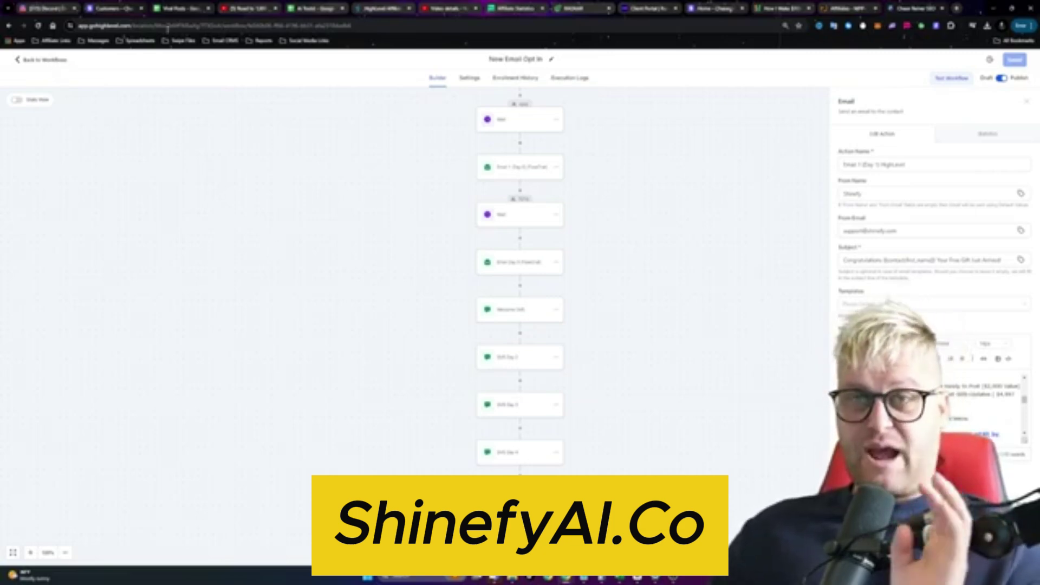
left_click(178, 9)
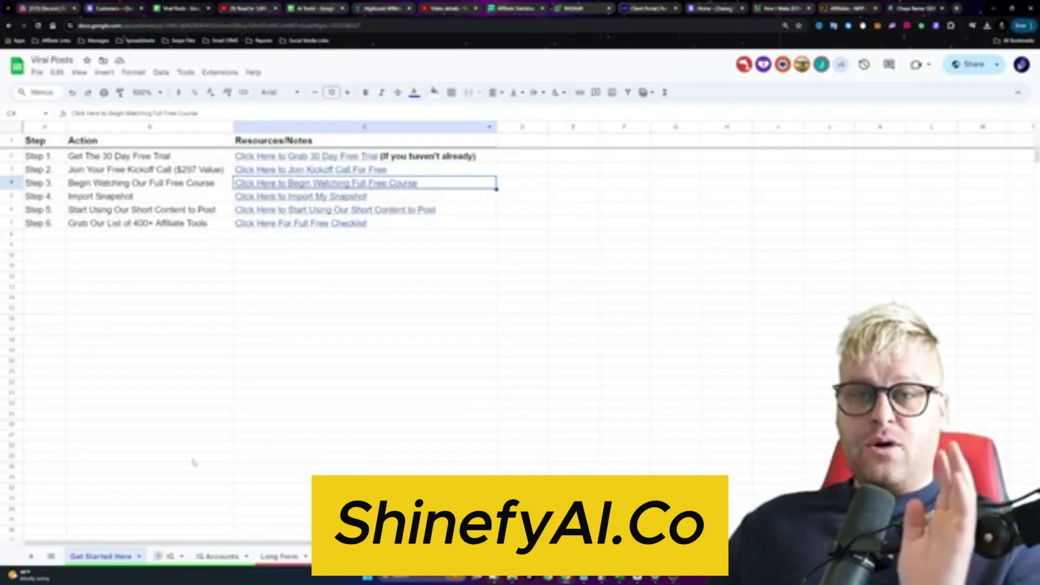
On the IG sheet, widen column C and look across the V1 to V4 headers
left_click(168, 556)
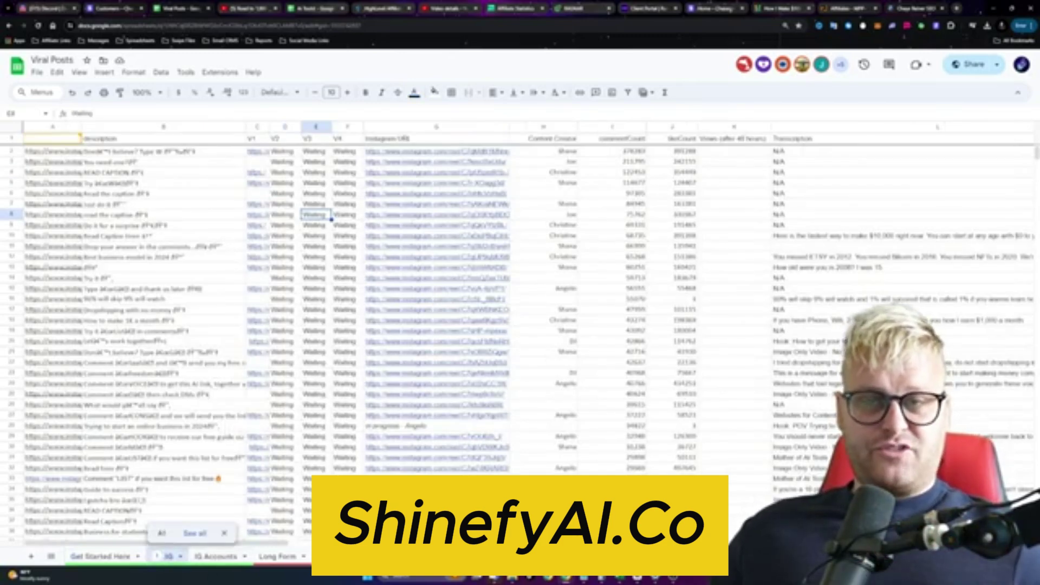
left_click_drag(268, 127, 273, 126)
left_click(270, 141)
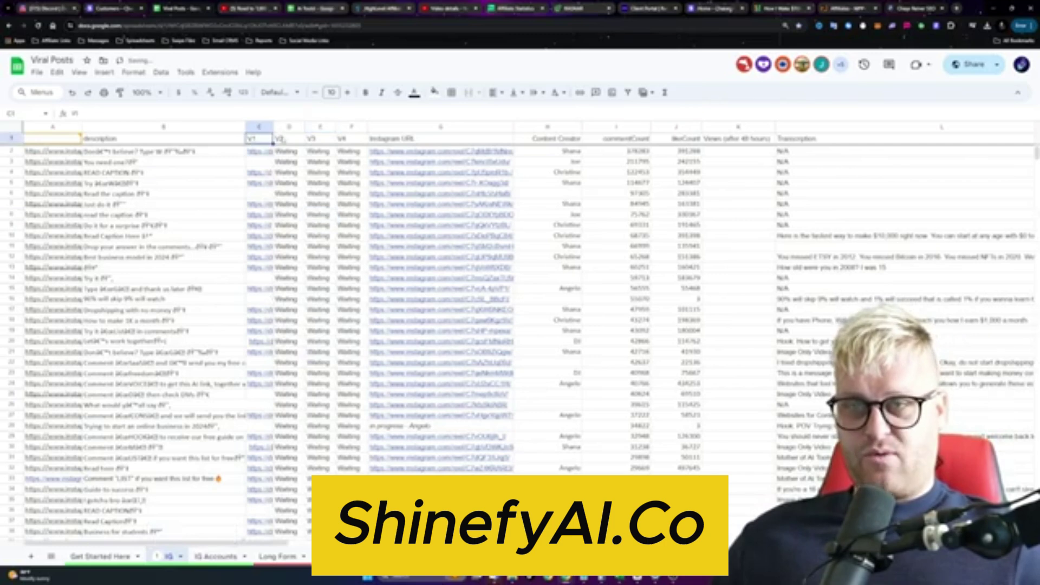
key("Right")
key("Right")
key("Right")
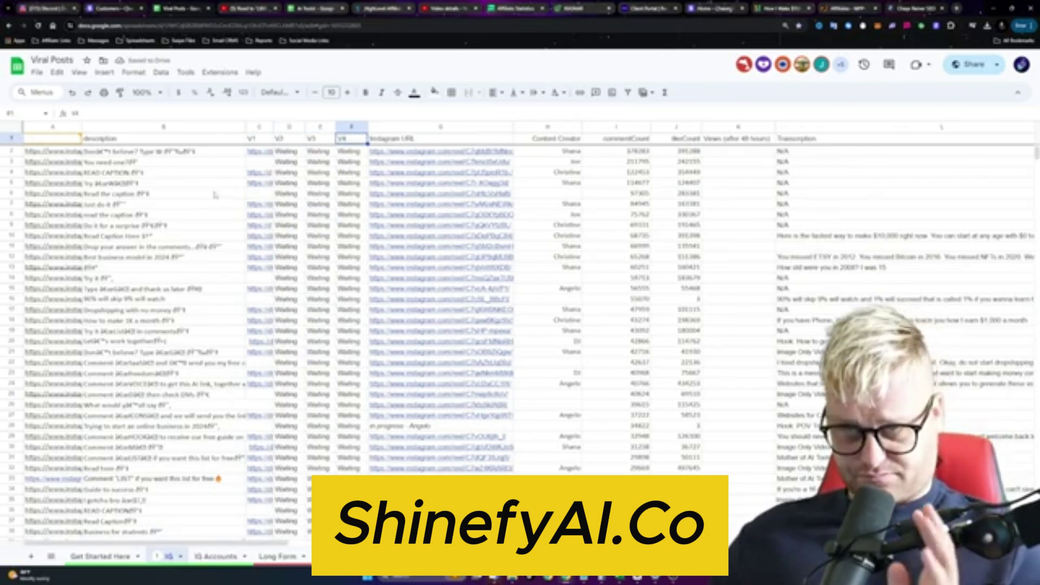
left_click(273, 142)
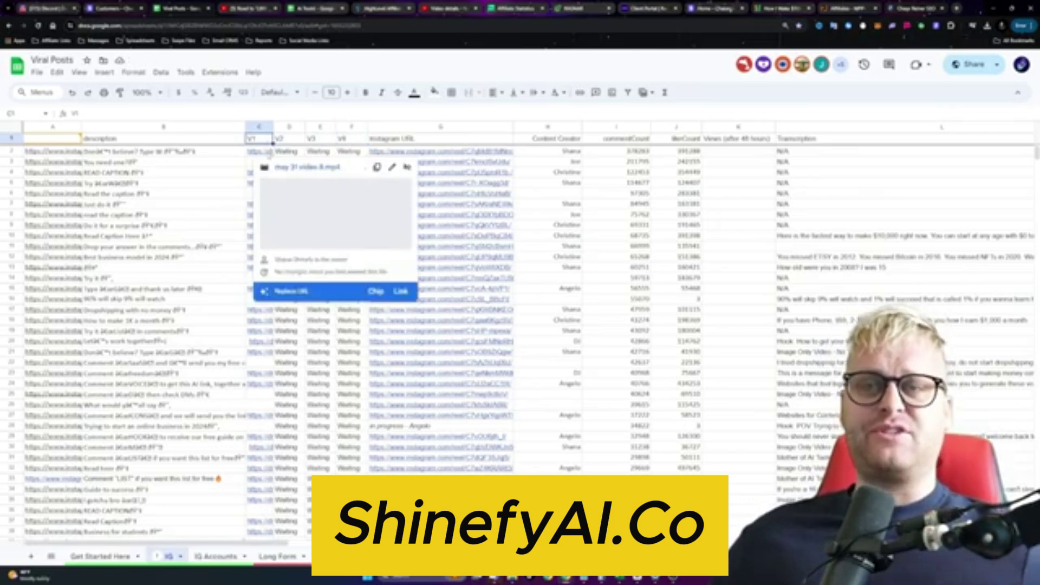
Check the A2 link and column J likes, then open may 31 video 8.mp4 from C2
left_click(74, 154)
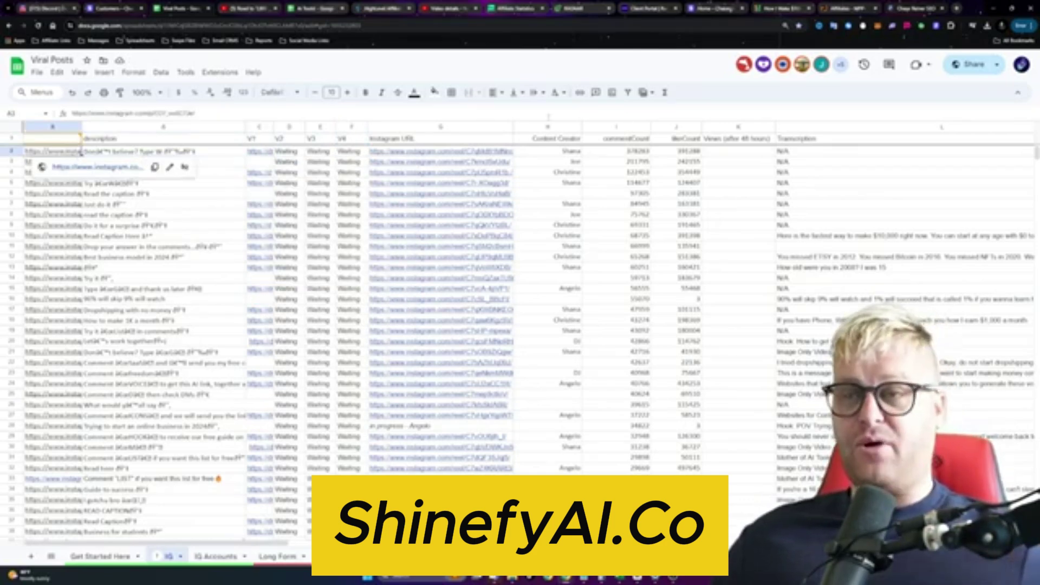
left_click(677, 152)
left_click(677, 182)
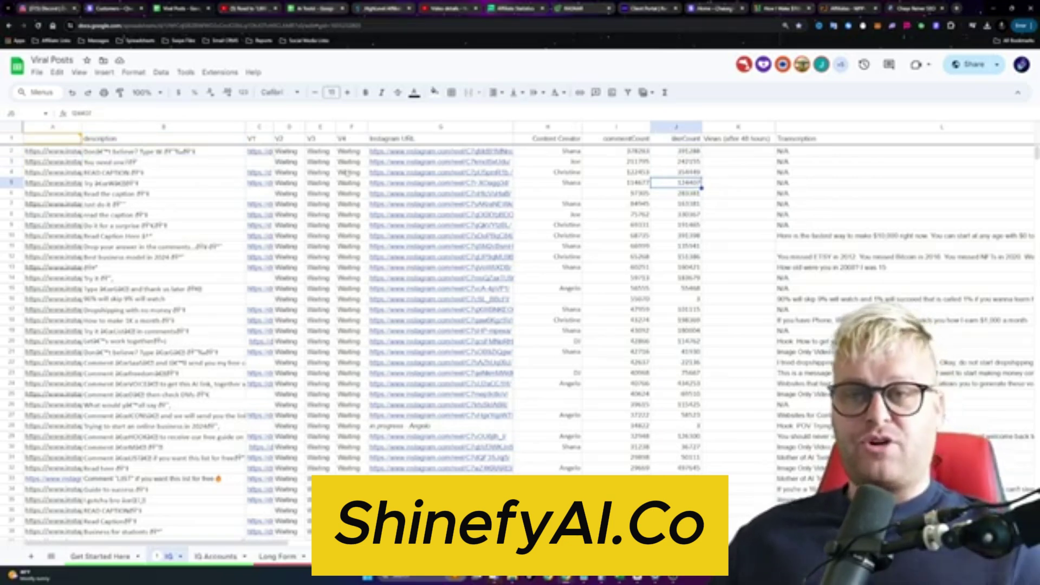
left_click(266, 154)
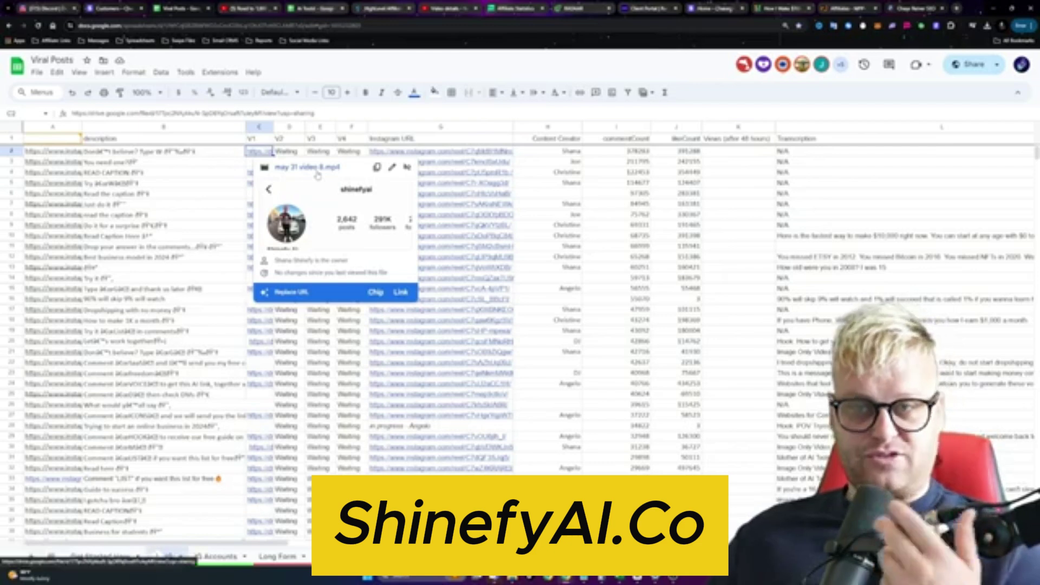
left_click(318, 171)
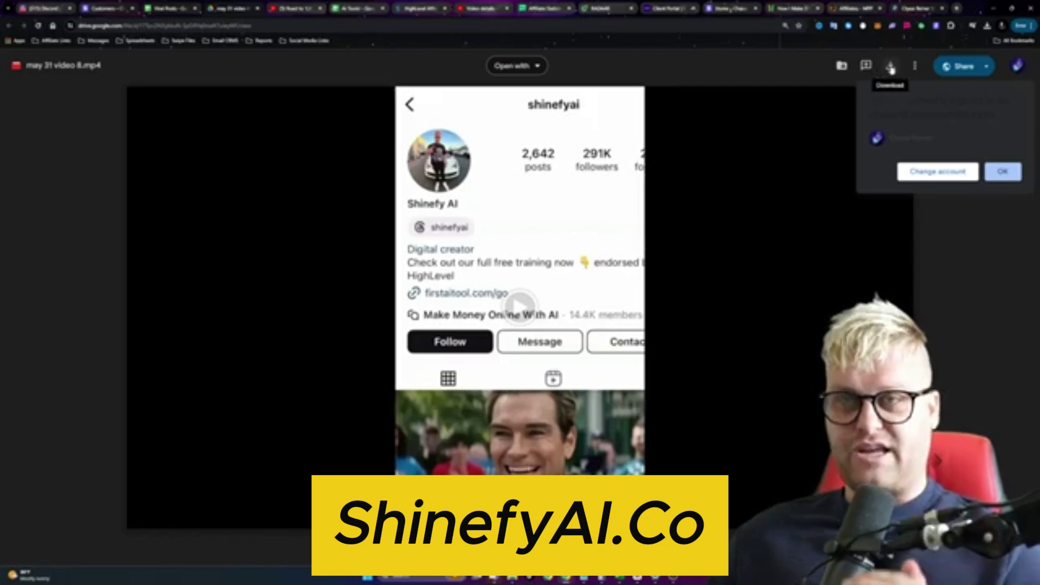
Play Christine Video 1.mp4 from cell C4 muted, then load the free course landing page
left_click(173, 8)
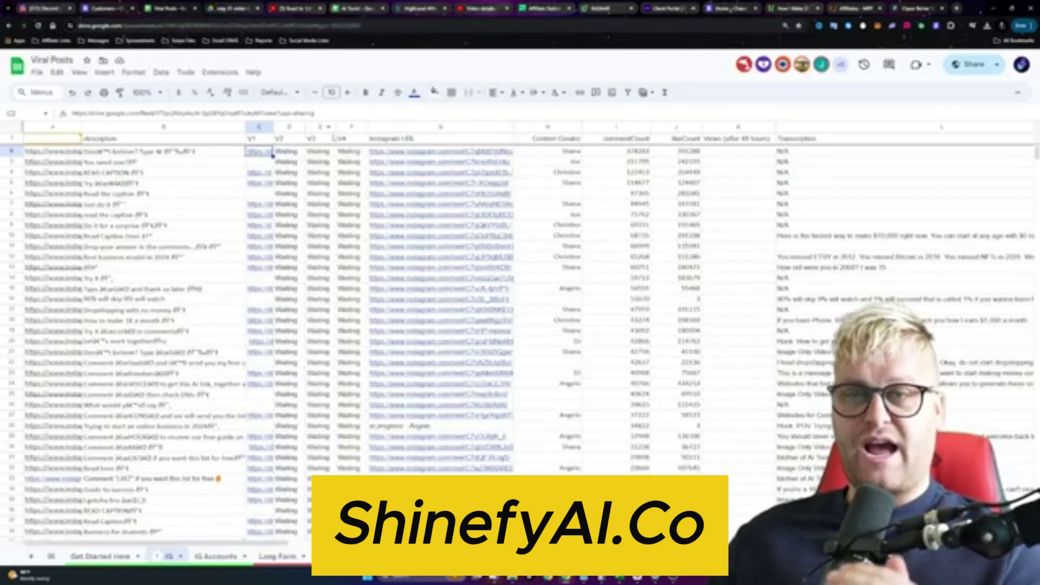
mouse_move(259, 173)
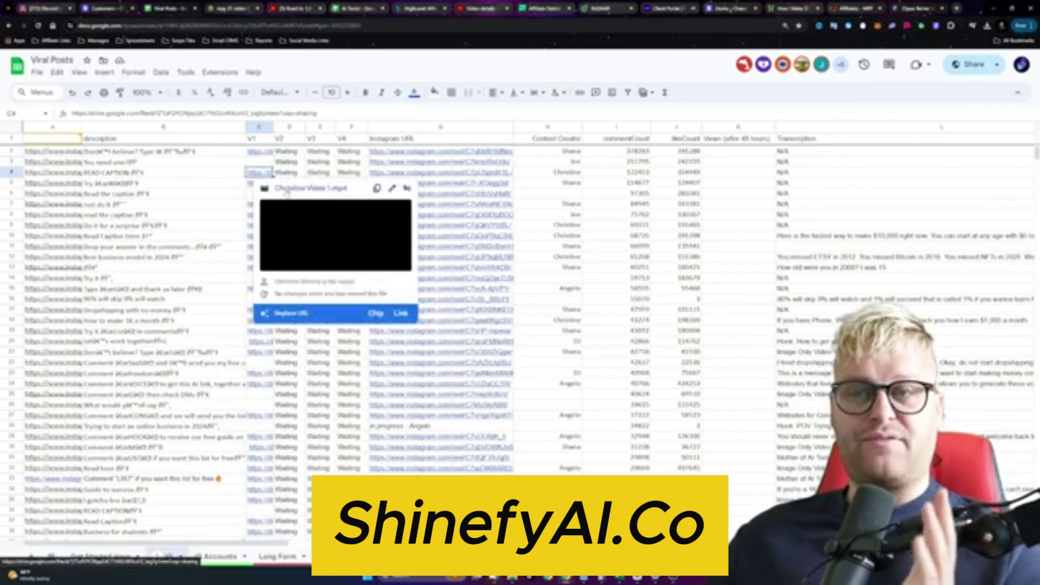
left_click(288, 199)
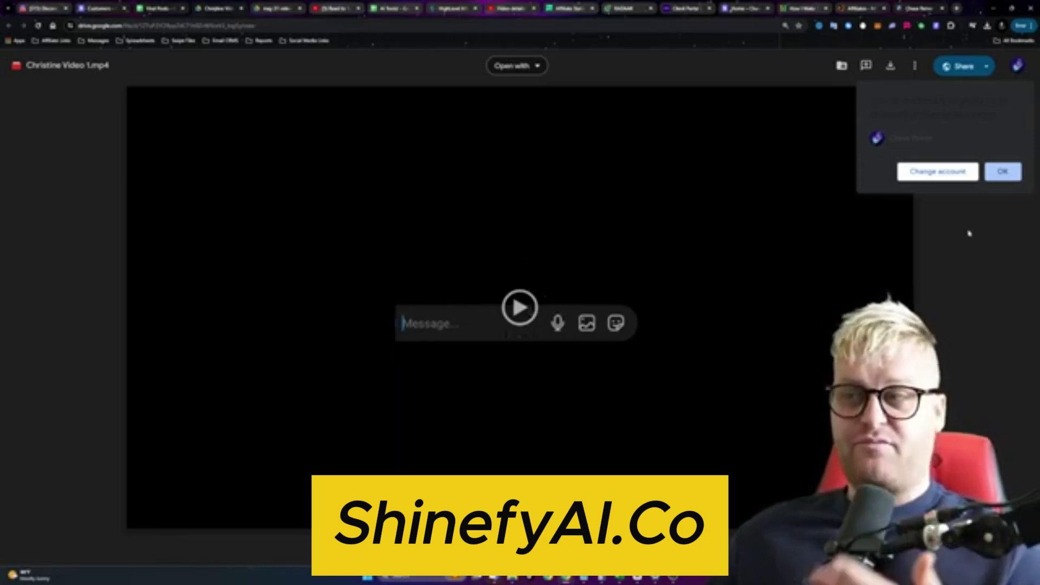
left_click(998, 178)
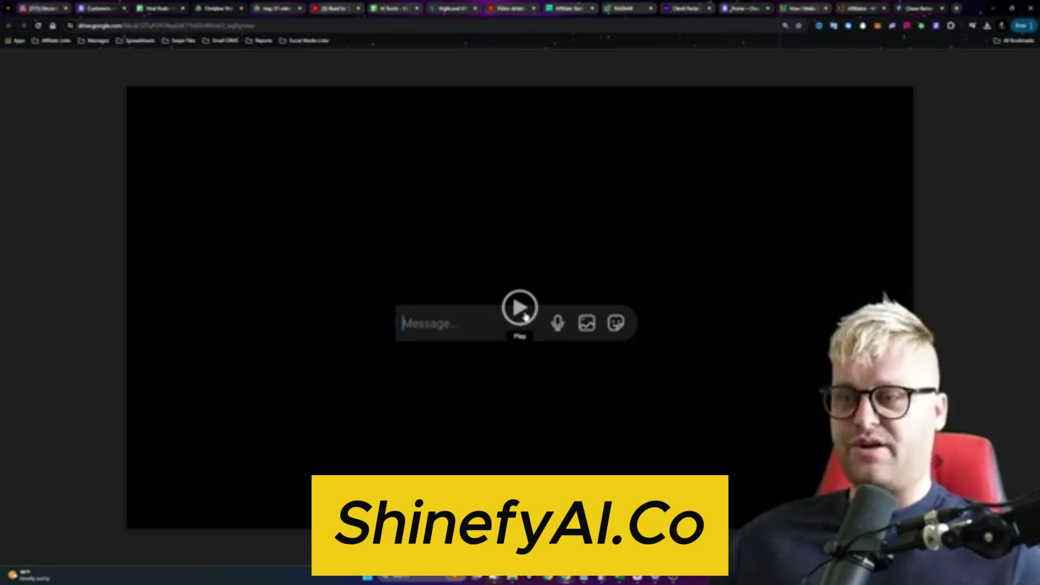
left_click(521, 310)
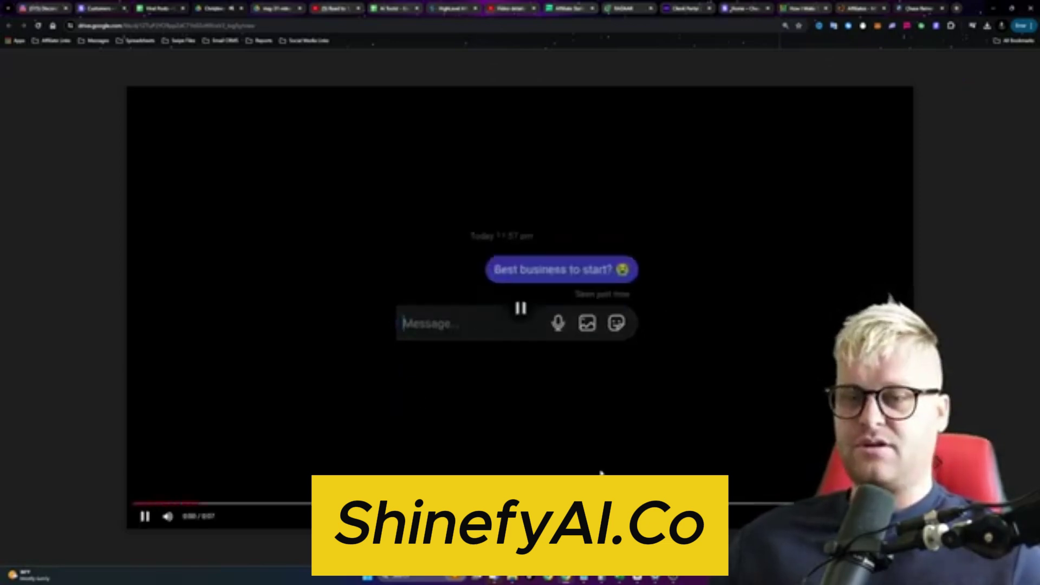
left_click(168, 518)
left_click(520, 305)
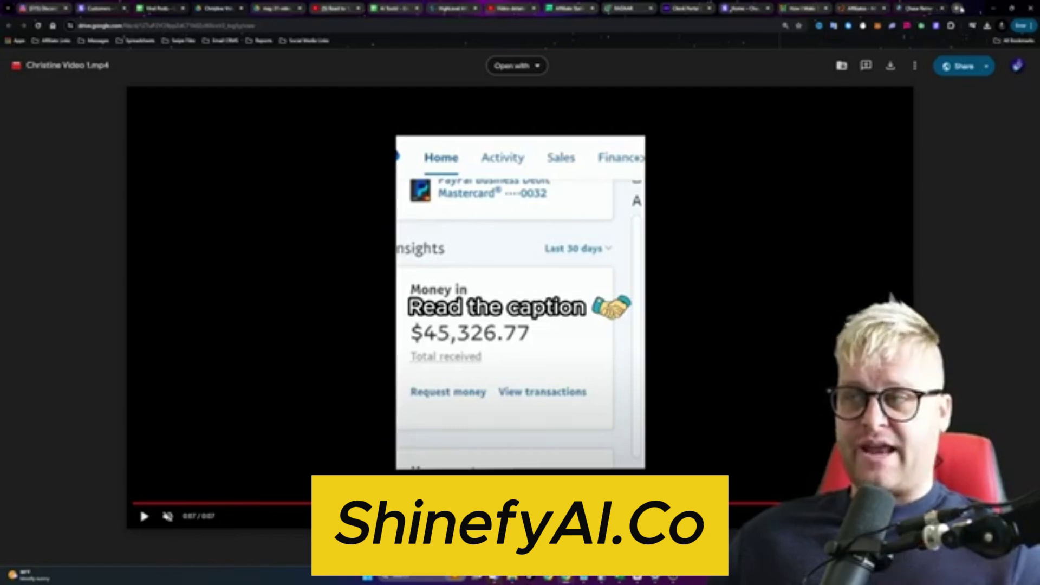
left_click(957, 9)
key("Return")
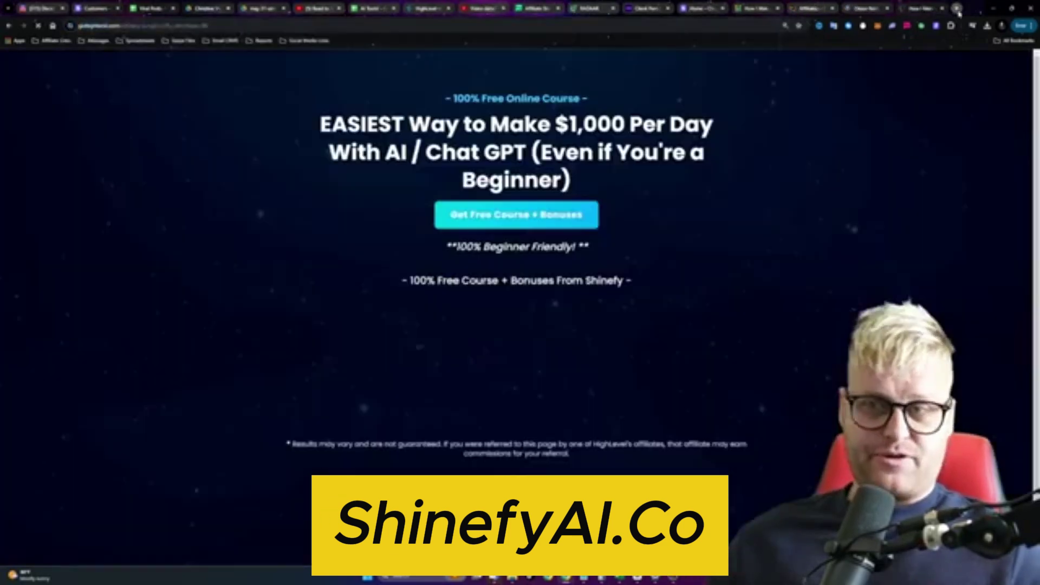
Open the 'Where Should We Send It?' form via the Get Free Course + Bonuses button
left_click(544, 216)
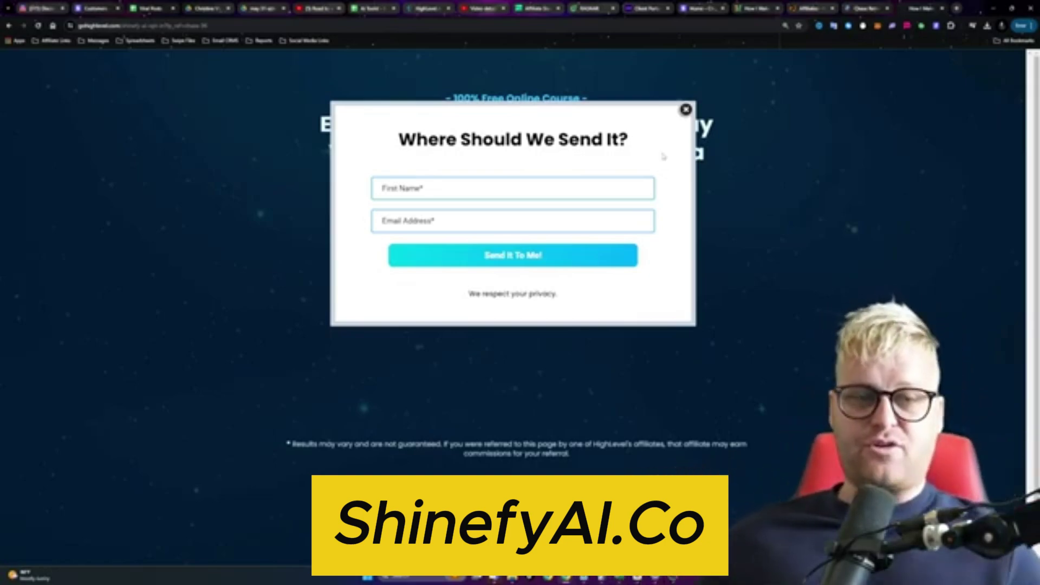
Scroll the AI Tools TOP PICKS list, select the Synthesia description, then return to Viral Posts
left_click(377, 12)
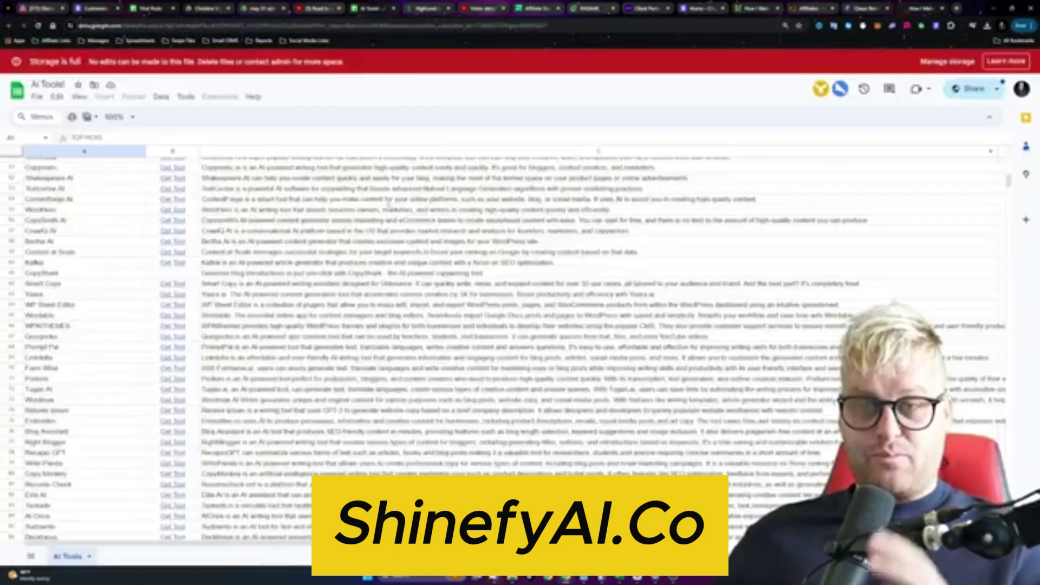
scroll(193, 190, "down", 10)
scroll(192, 190, "down", 15)
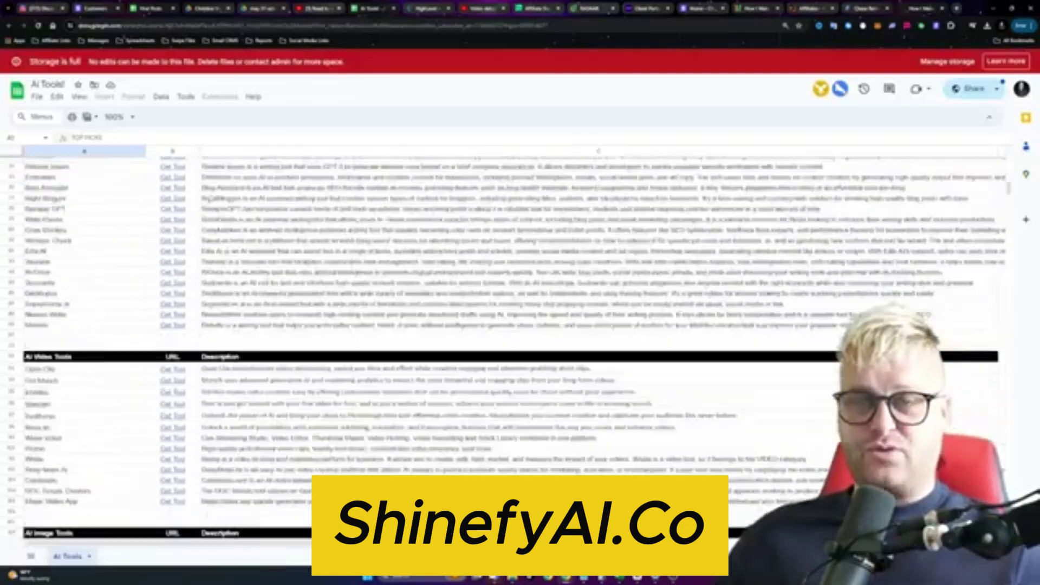
scroll(387, 448, "up", 15)
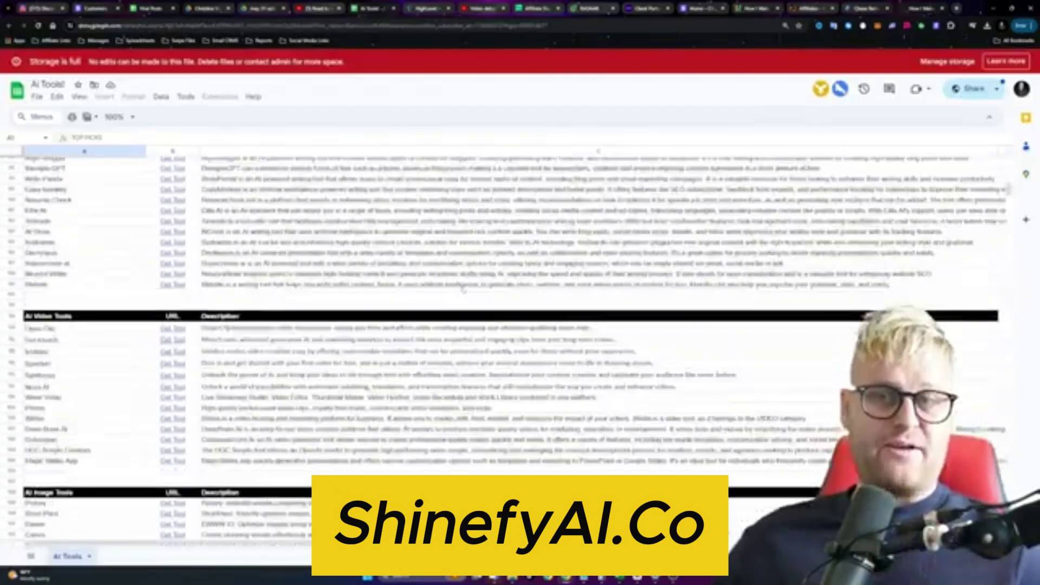
left_click_drag(477, 406, 480, 282)
scroll(479, 283, "up", 5)
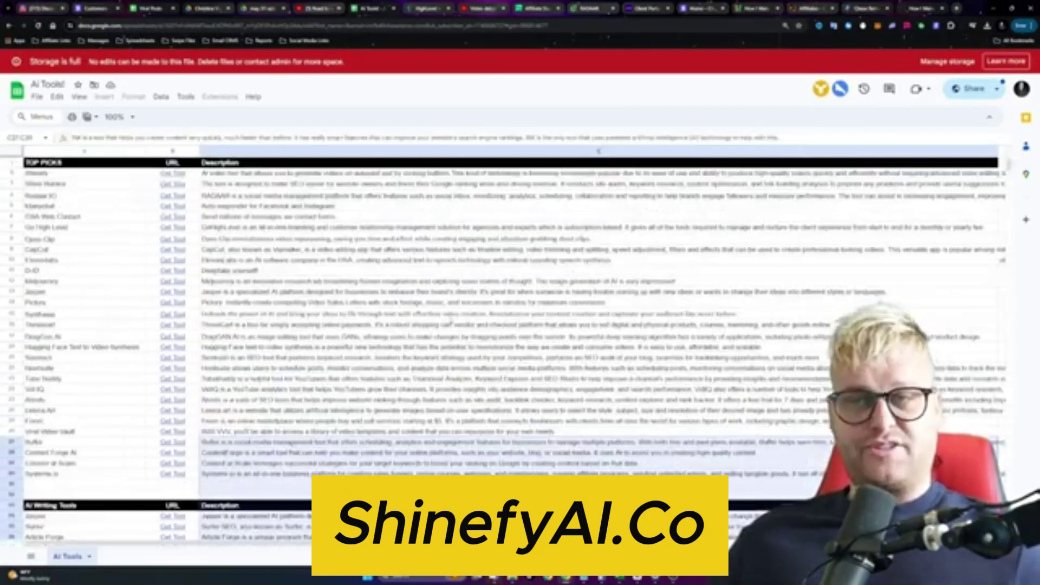
left_click(452, 317)
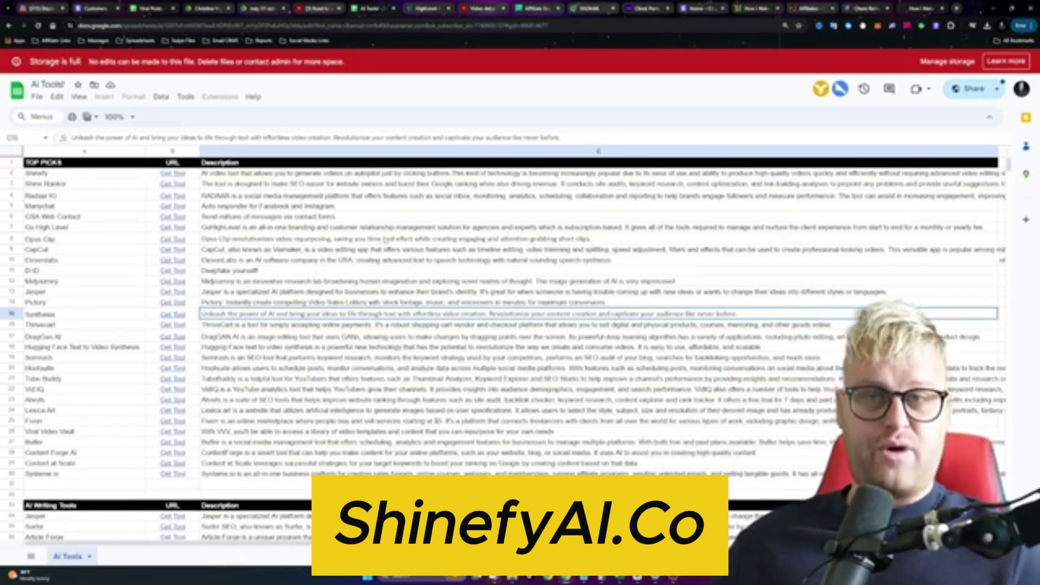
left_click(157, 9)
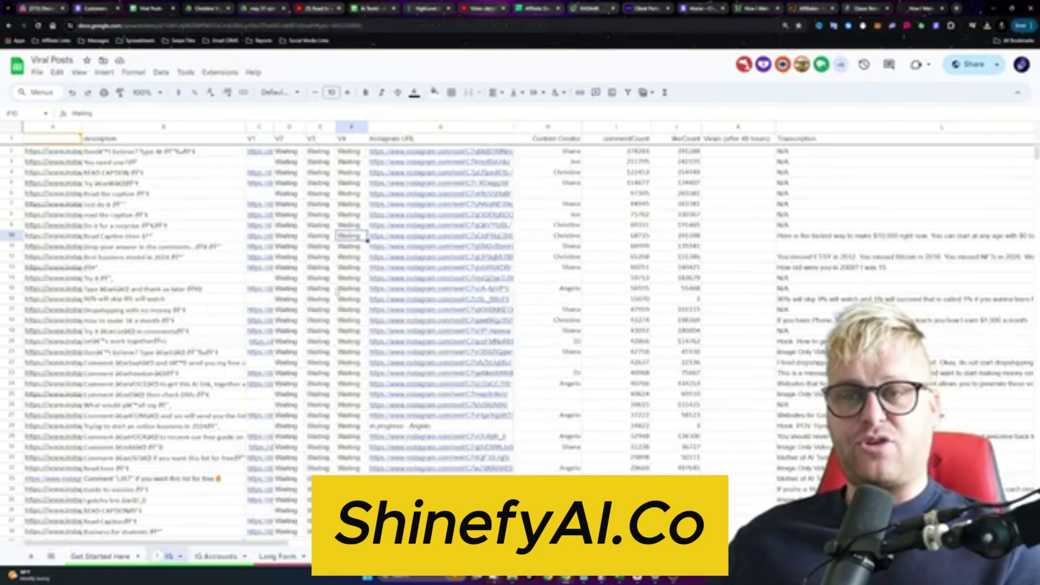
Preview the video file in C9, select content creator cell H9, then open Get Started Here
left_click(260, 225)
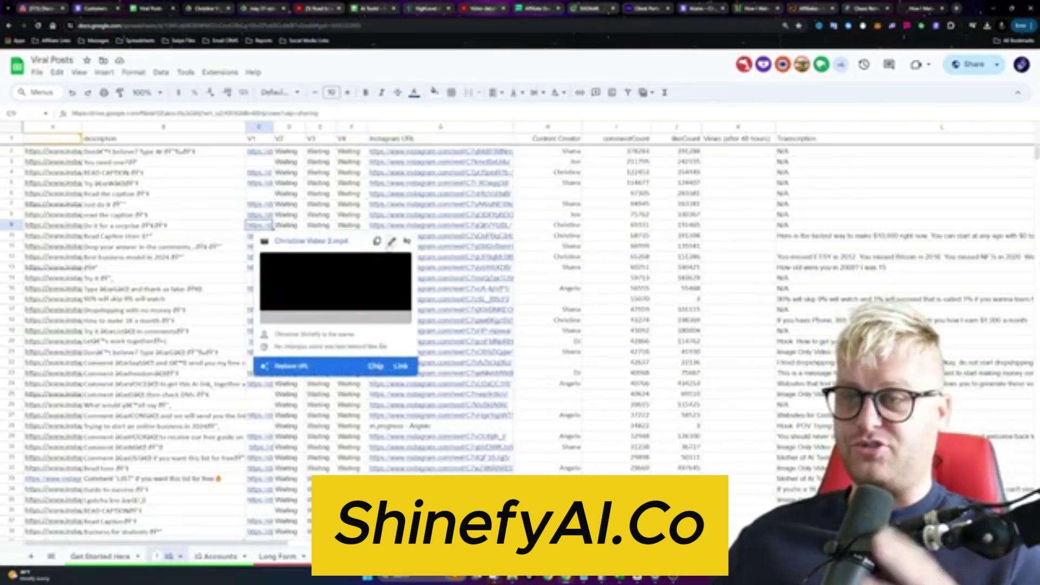
left_click(517, 227)
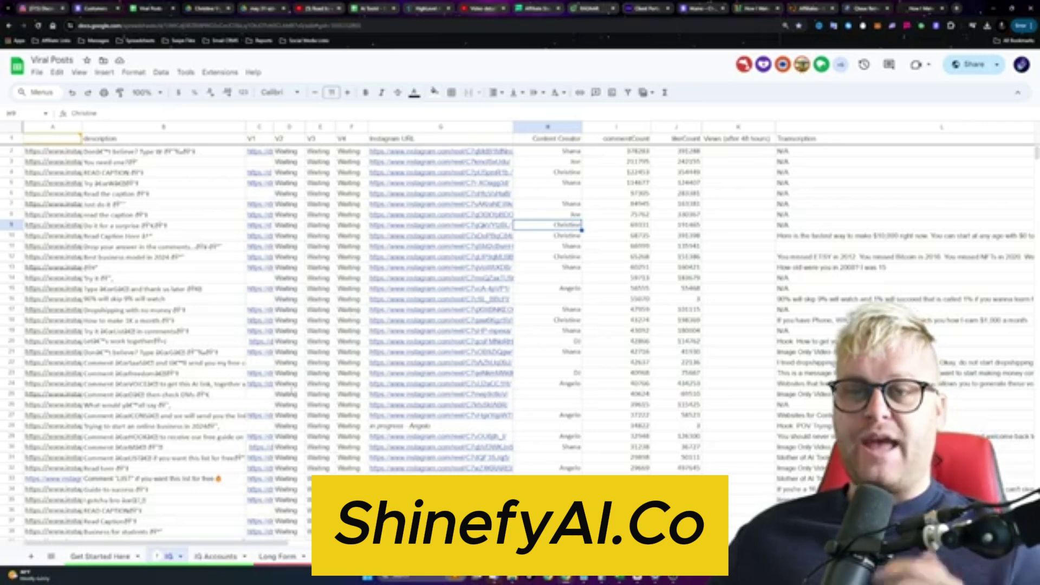
mouse_move(250, 478)
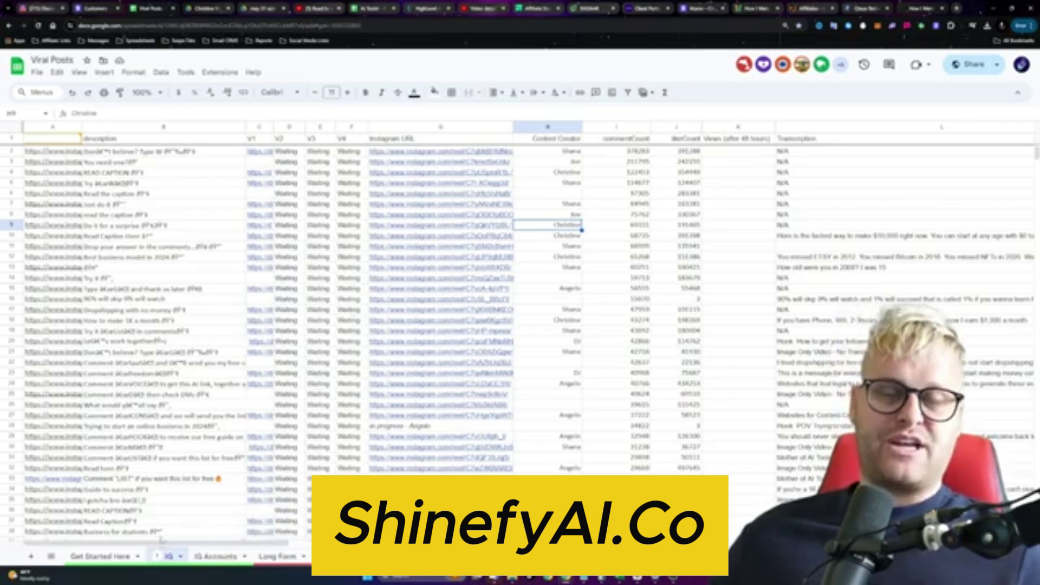
mouse_move(422, 369)
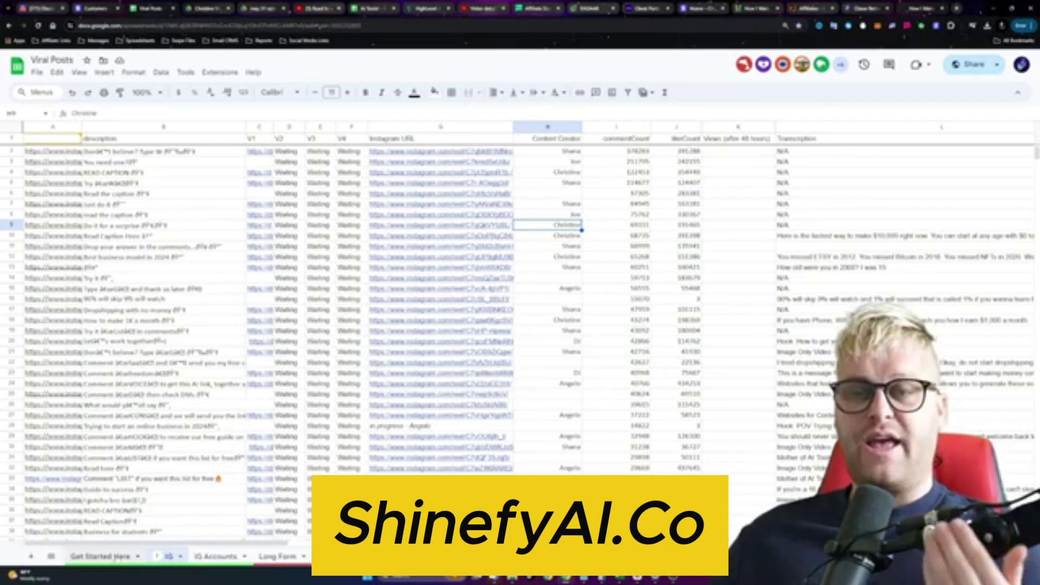
left_click(101, 556)
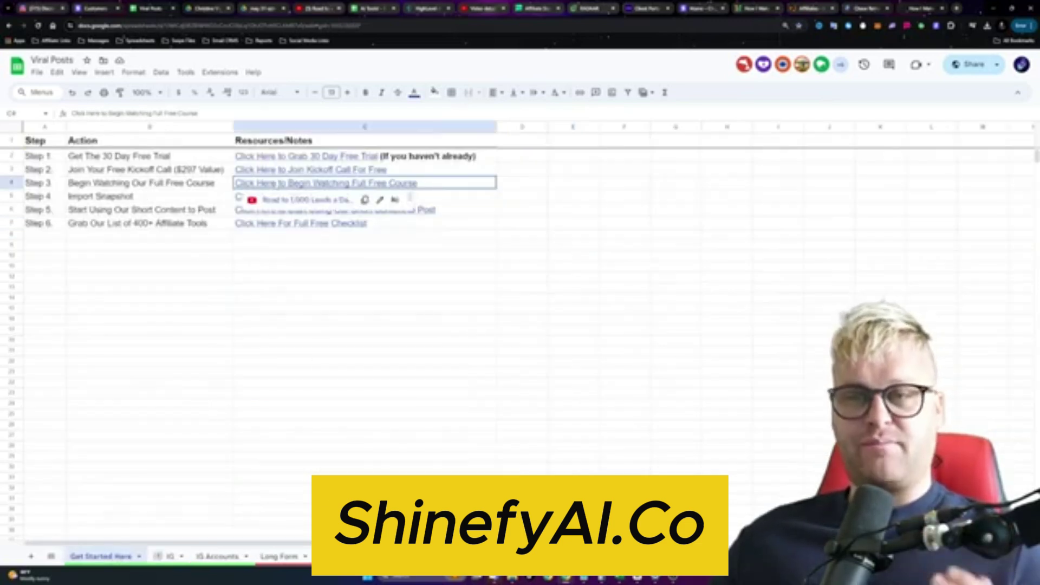
View the IG Accounts list, selecting the post links in A2:A7, then go back to IG
left_click(519, 299)
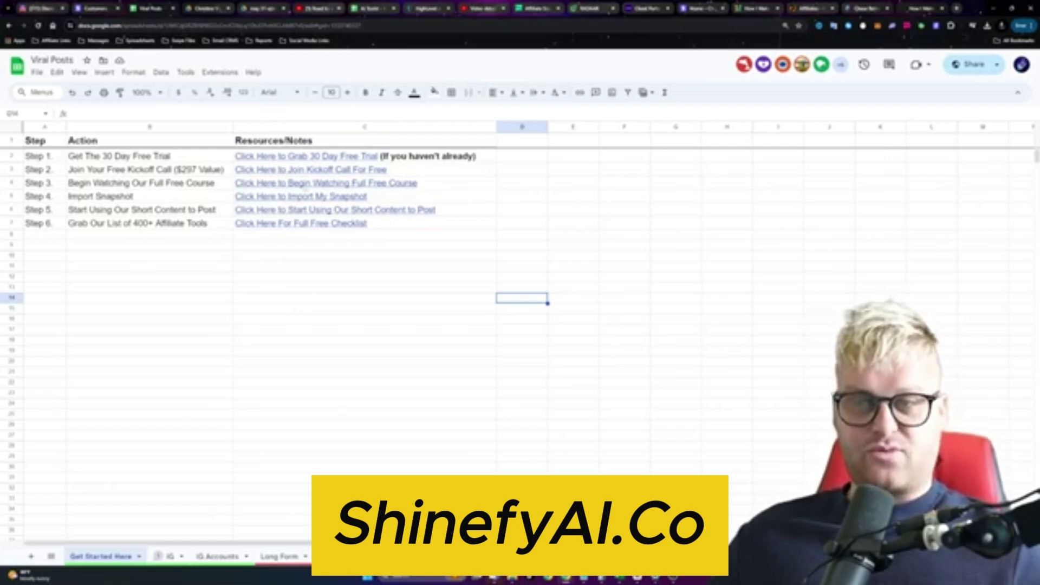
left_click(260, 456)
left_click(158, 558)
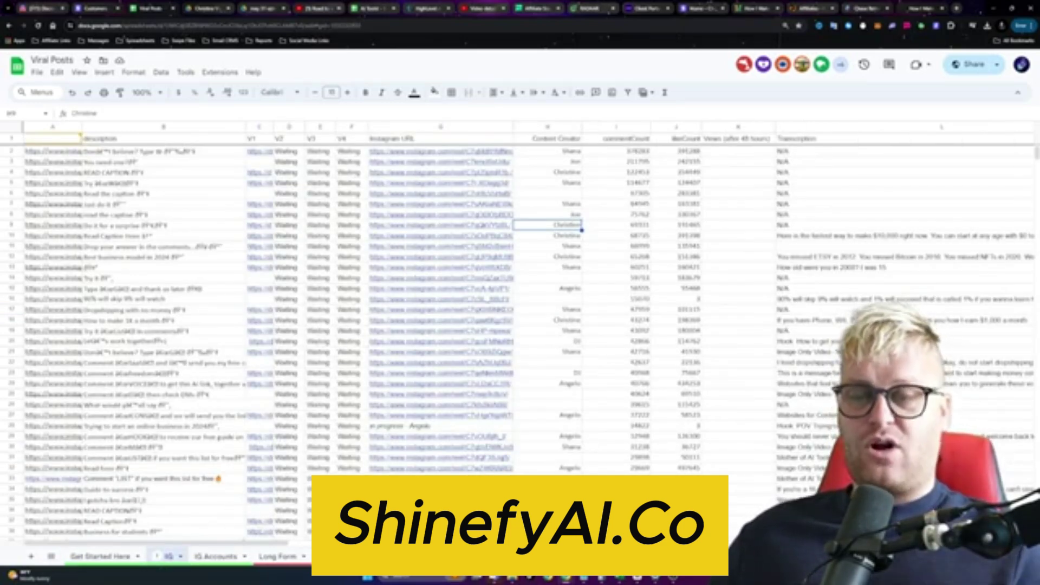
left_click_drag(48, 148, 48, 201)
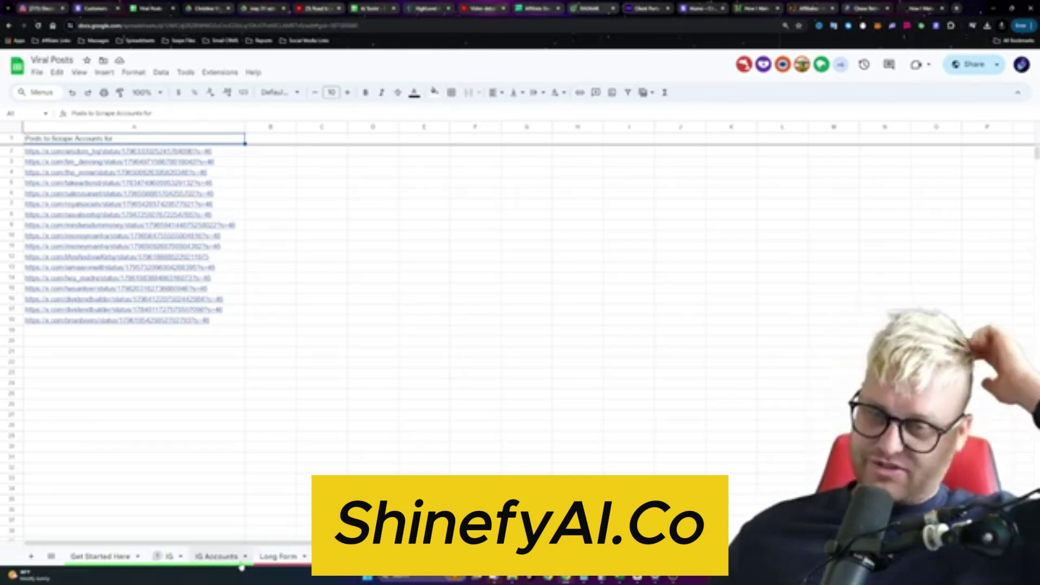
left_click(168, 557)
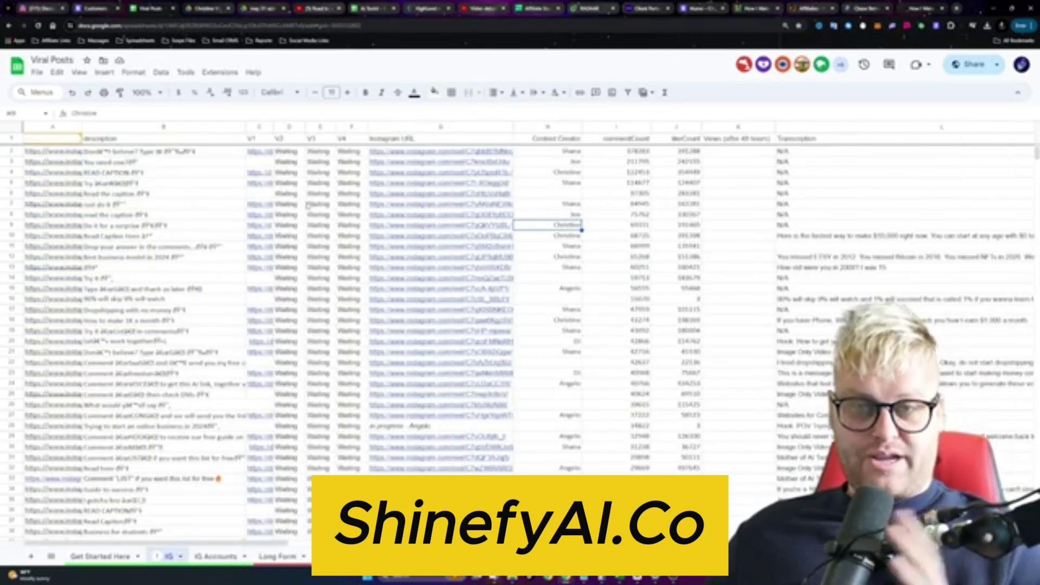
Inspect IG sheet cells C3, D2:E2, the Waiting statuses in F8 and D5, and K21:K22
left_click(259, 162)
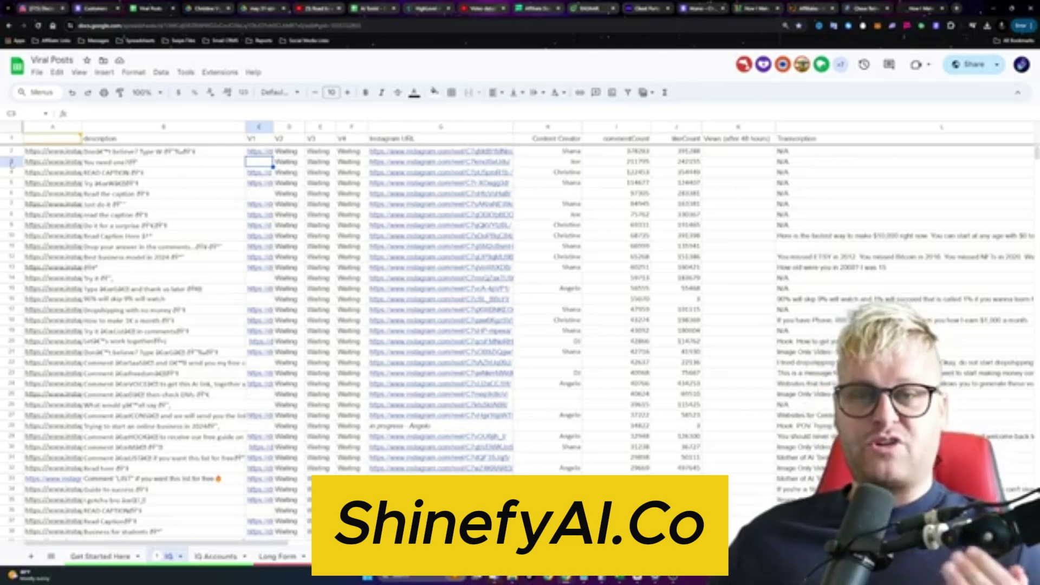
left_click(347, 217)
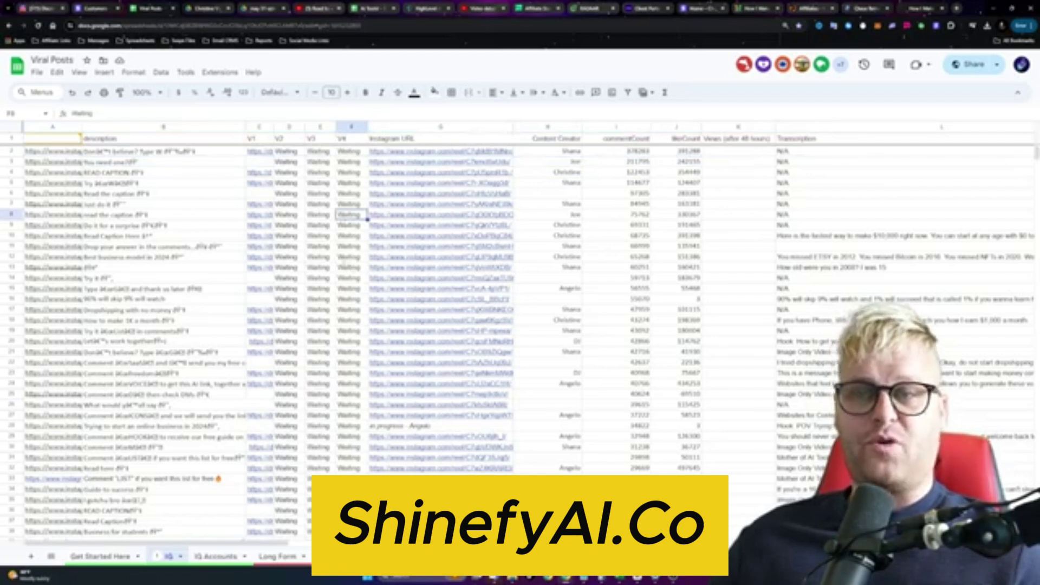
left_click_drag(280, 153, 320, 157)
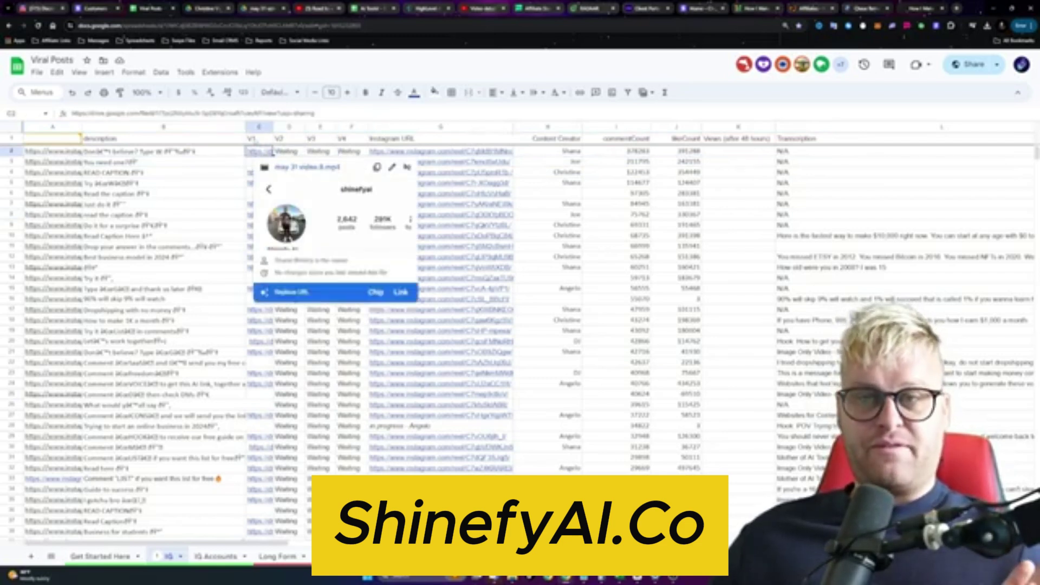
left_click(259, 127)
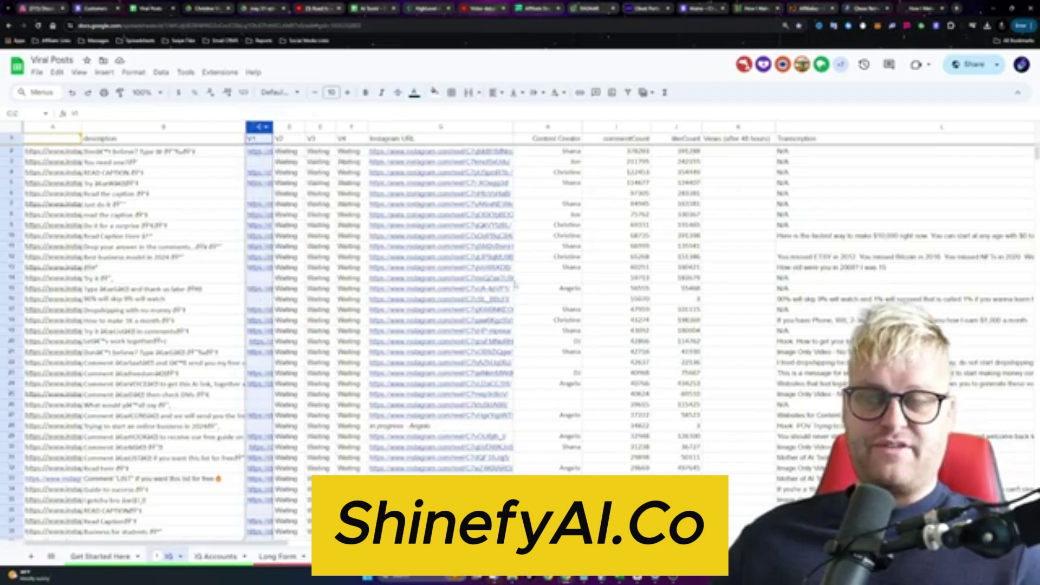
left_click(288, 182)
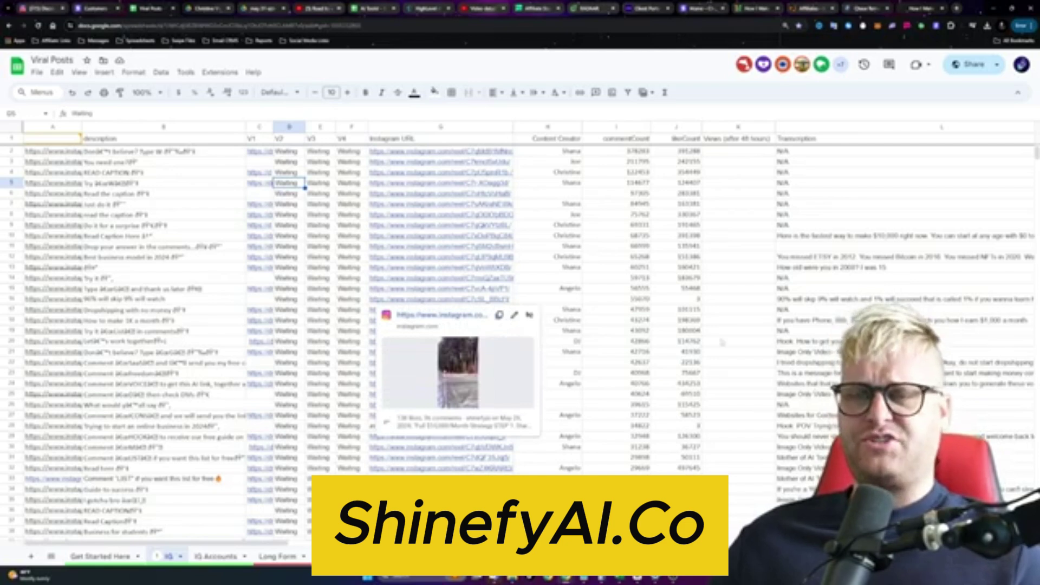
left_click_drag(723, 352, 723, 361)
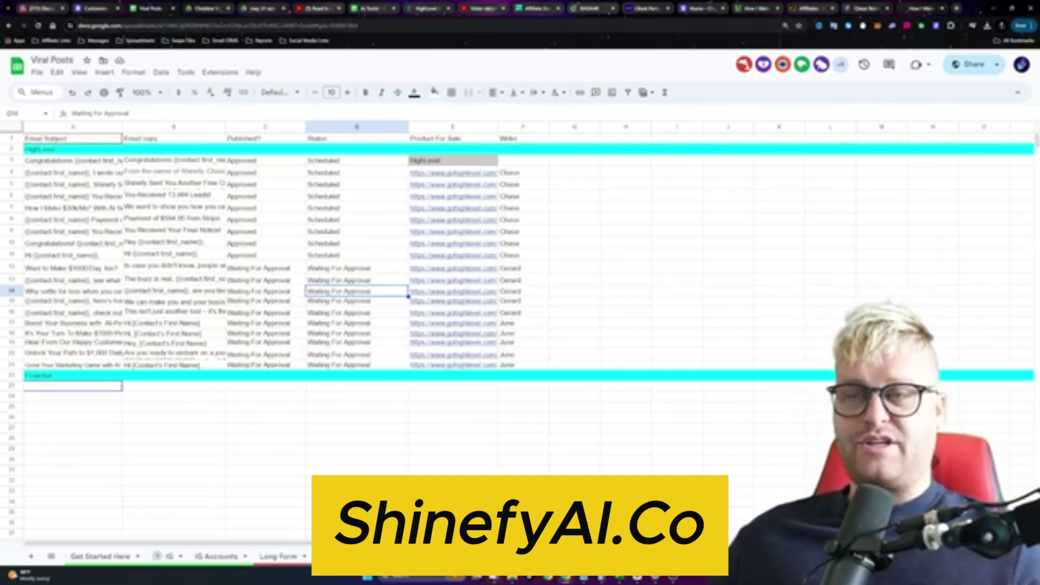
Move to the developer task list sheet with Ctrl+Shift+Page Down, then return to IG
key("ctrl+shift+Page_Down")
key("ctrl+shift+Page_Down")
key("ctrl+shift+Page_Down")
key("ctrl+shift+Page_Down")
key("ctrl+shift+Page_Down")
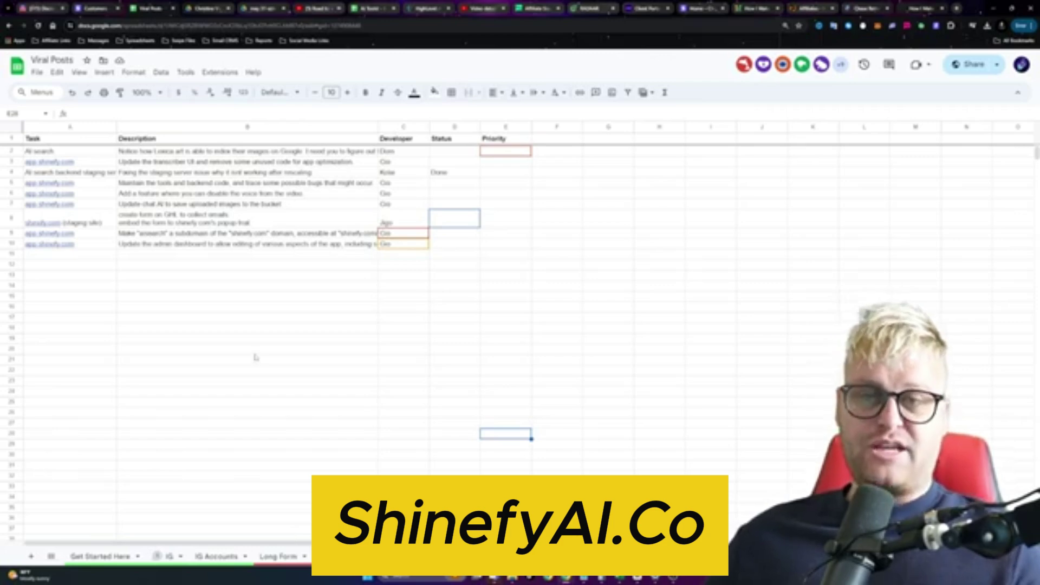
left_click(170, 556)
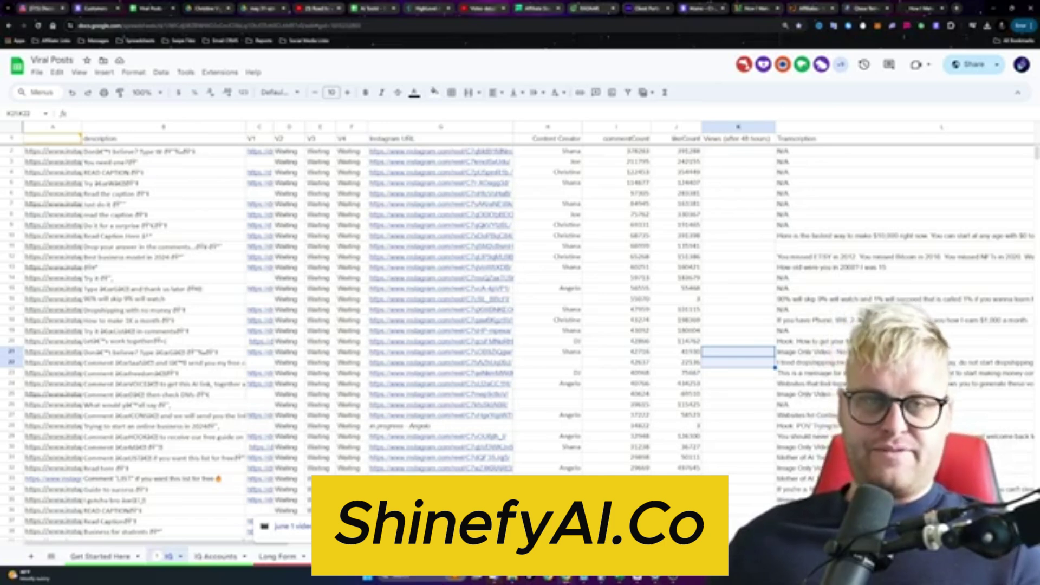
Select K23 in the views column, then switch to AI Tools and move to Hugging Face
left_click(731, 373)
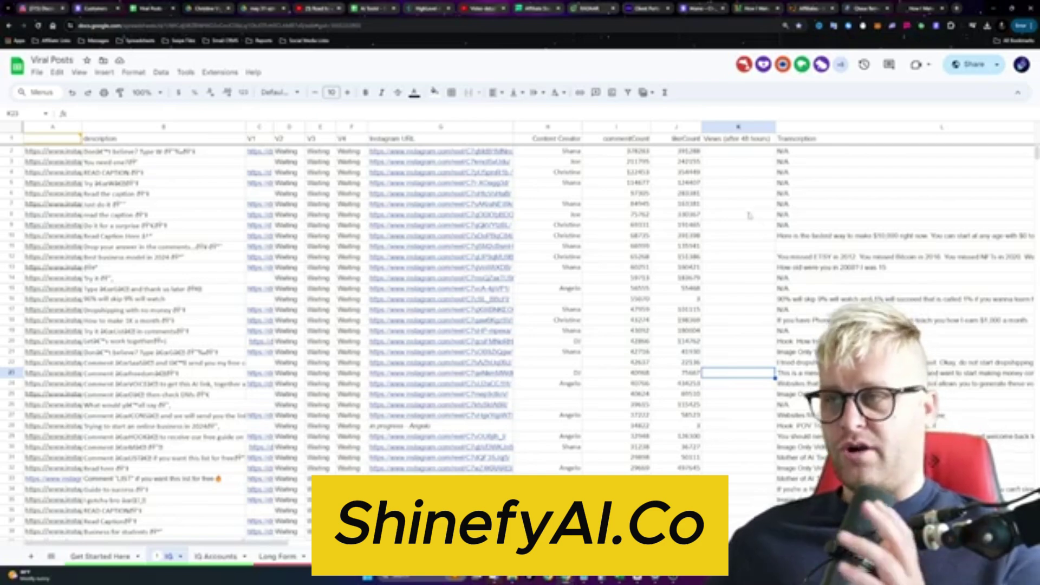
left_click(358, 12)
key("Down")
key("Down")
key("Down")
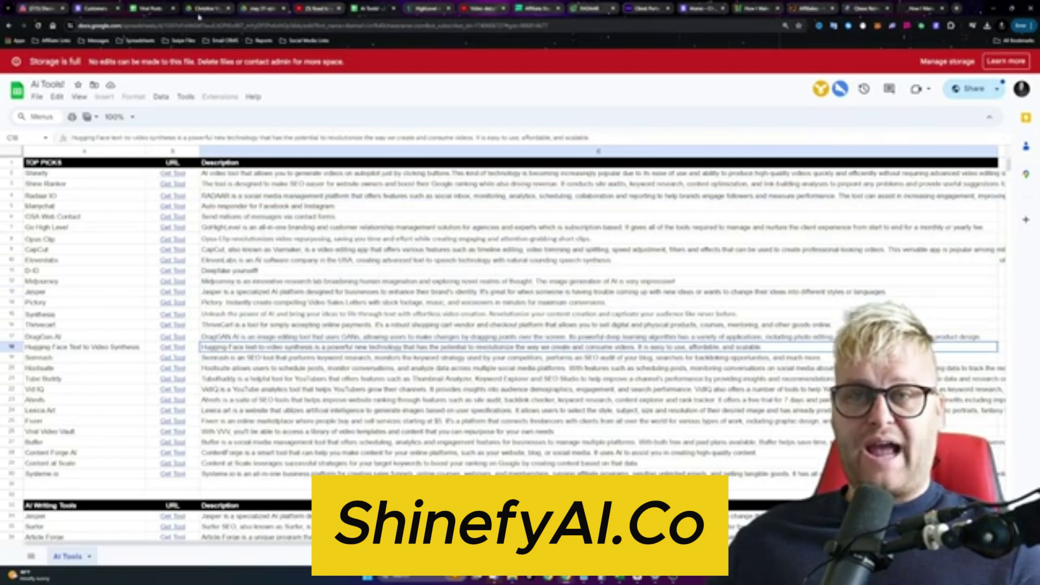
Back in Viral Posts, preview the video link in C10, then select cell H9
left_click(156, 11)
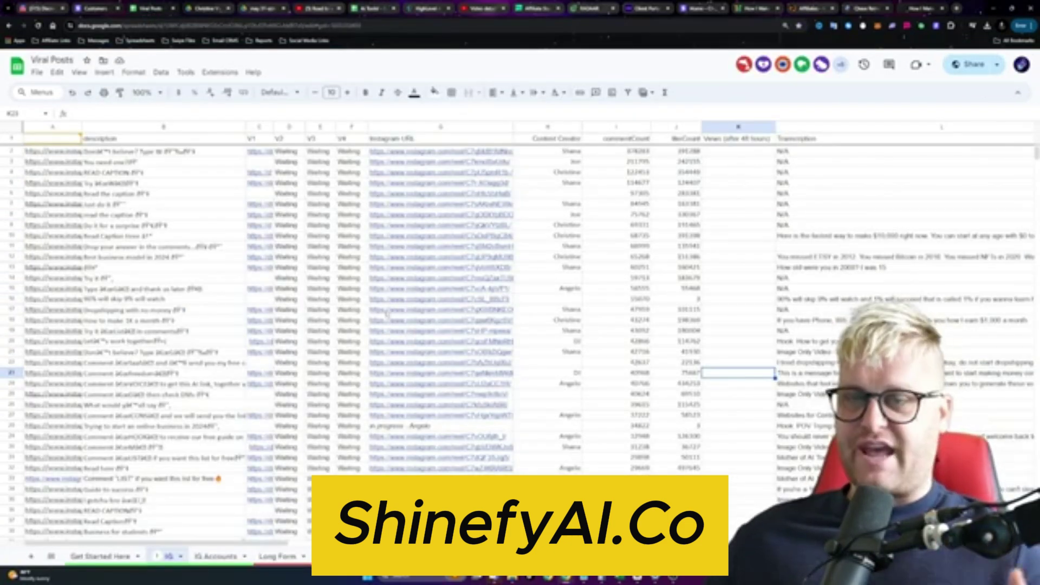
mouse_move(378, 342)
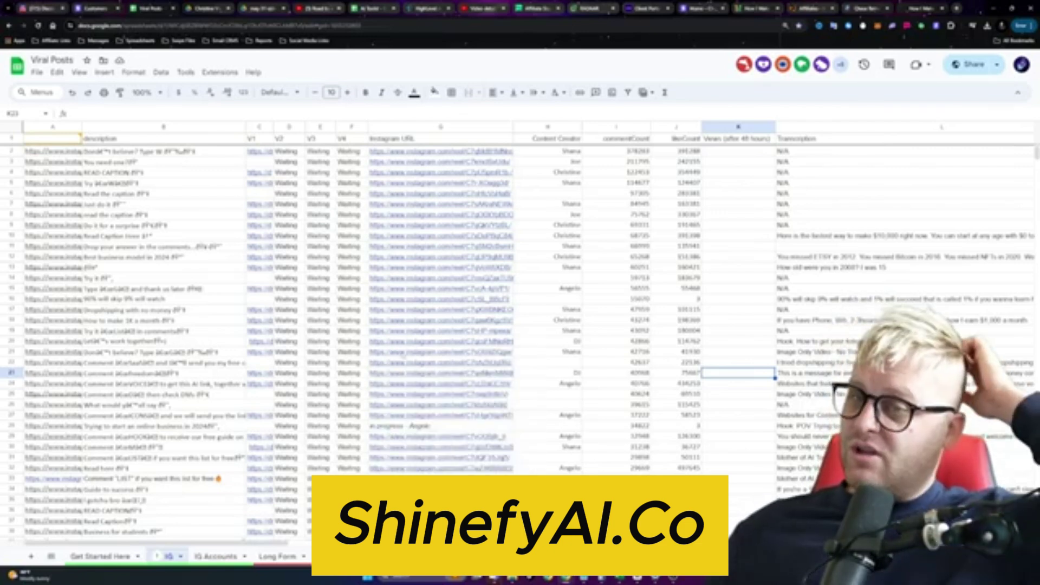
left_click(259, 235)
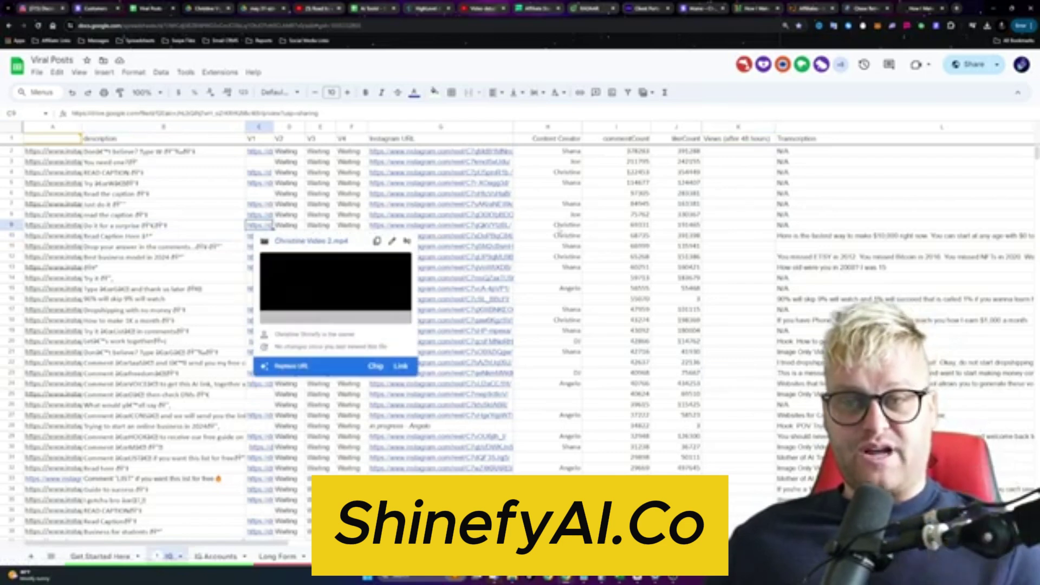
left_click(546, 225)
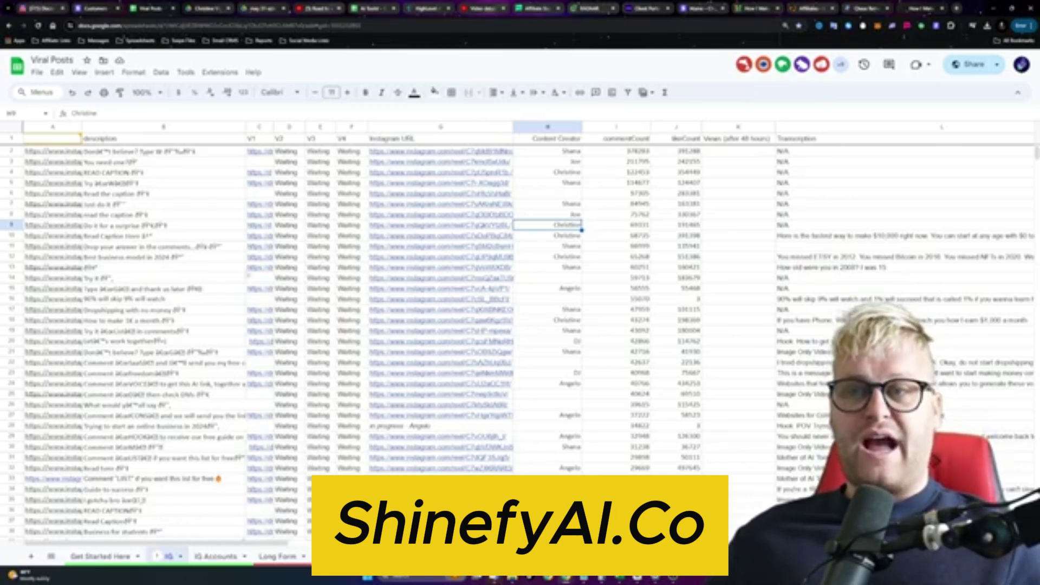
mouse_move(388, 256)
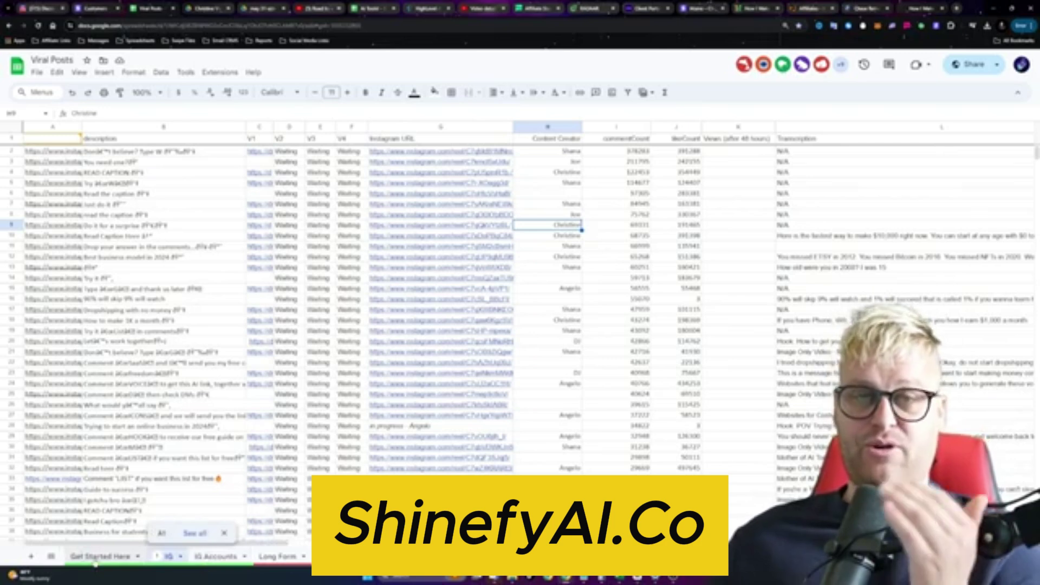
On Get Started Here, open the free course link in C4 on YouTube
left_click(96, 560)
mouse_move(300, 223)
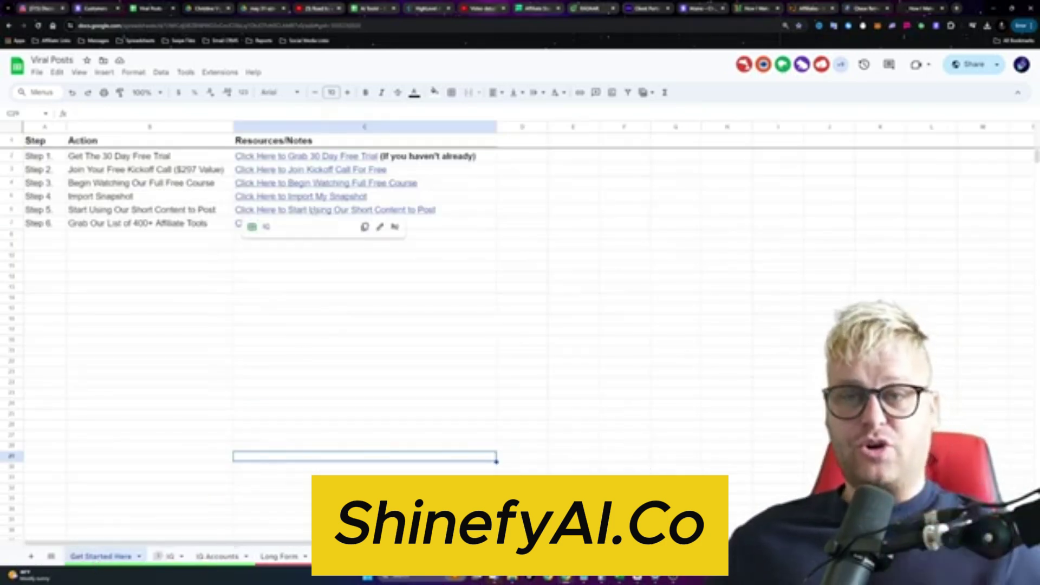
left_click(262, 186)
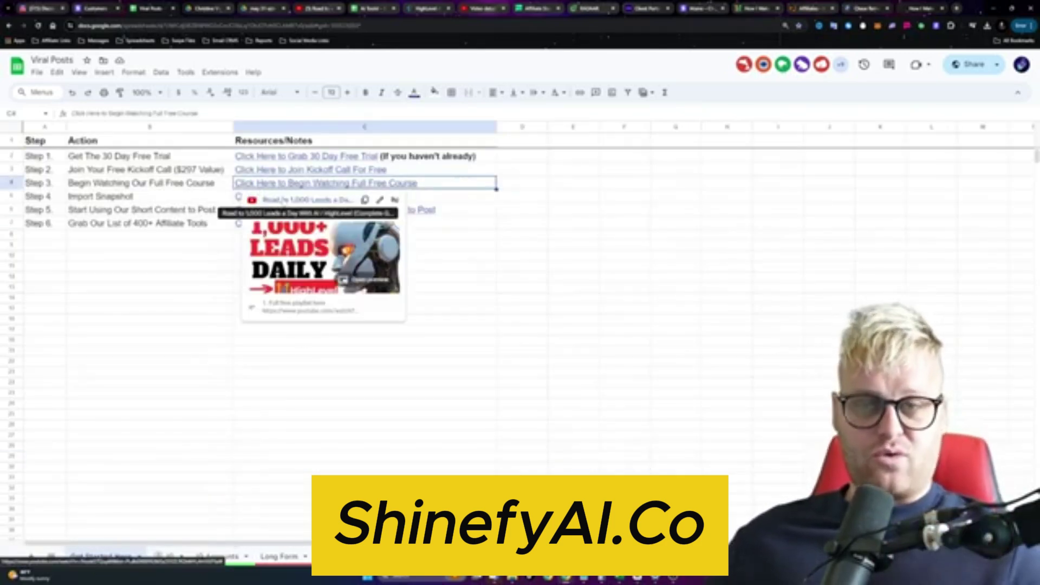
left_click(303, 200)
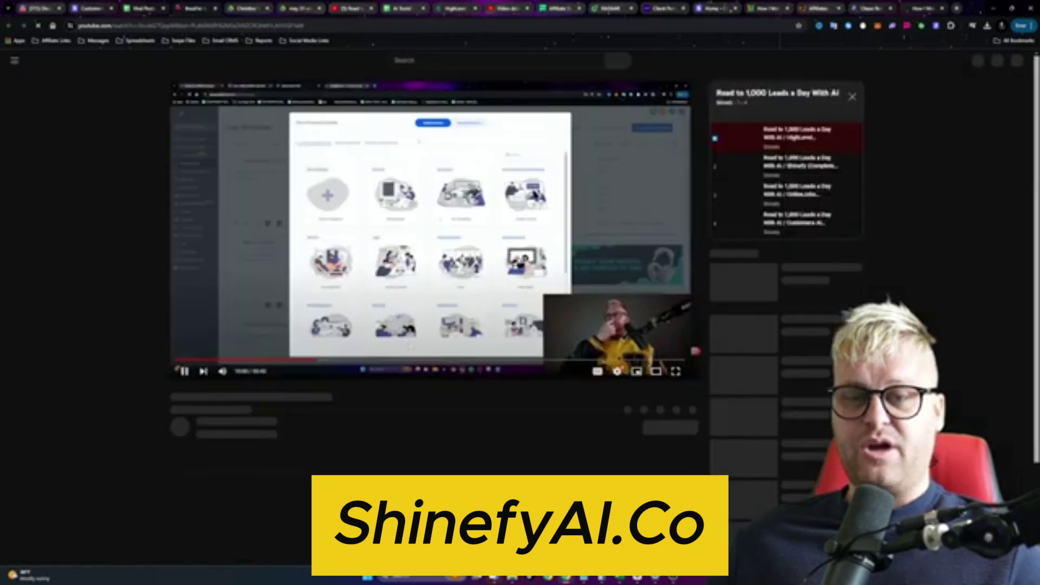
Pause the 'Road to 1,000 Leads a Day With AI' course video on YouTube
left_click(203, 371)
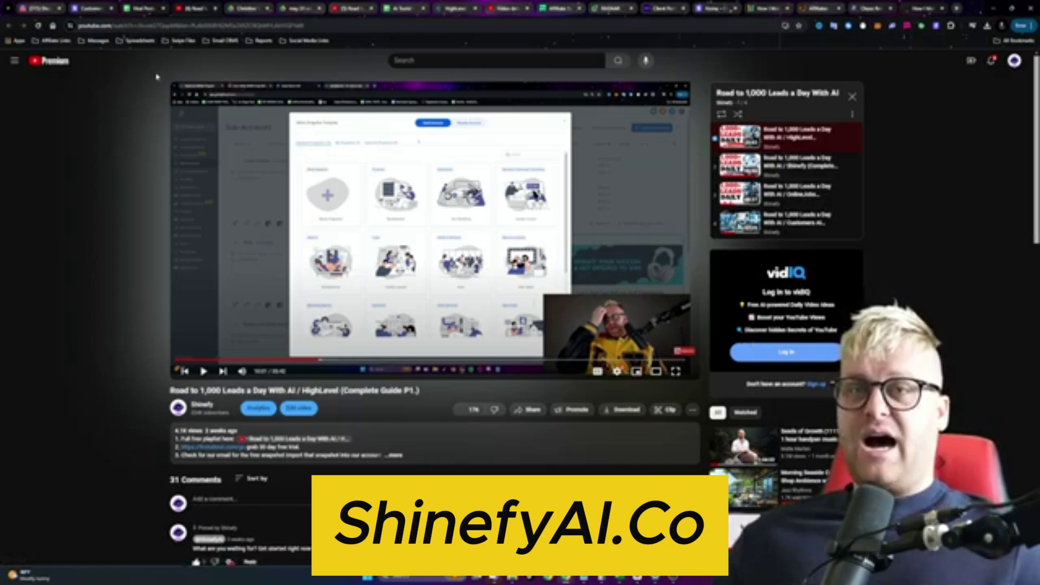
mouse_move(139, 14)
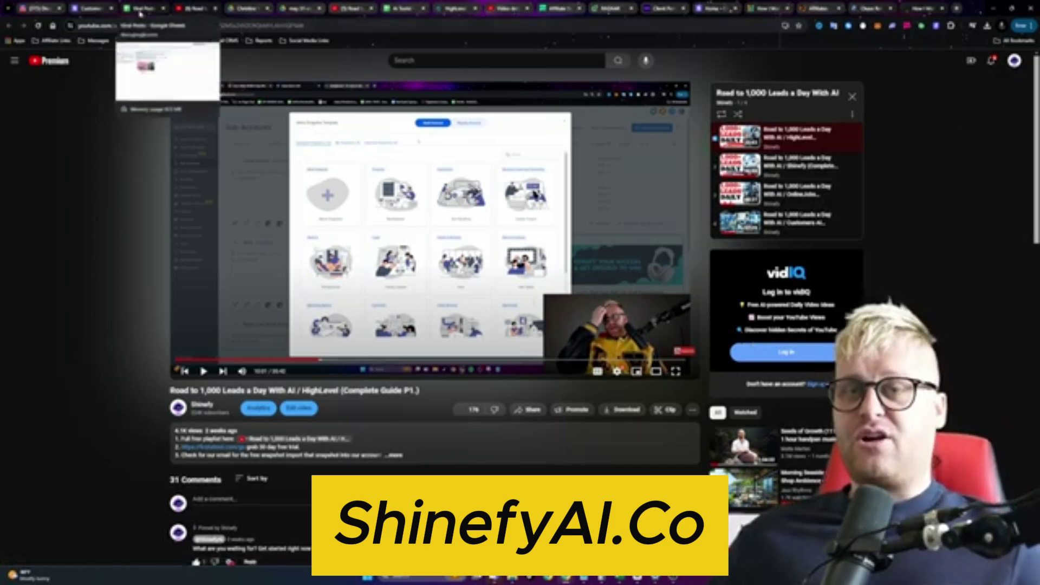
Highlight step-row ranges such as B3:E25 on Get Started Here, then switch to the IG sheet
left_click(140, 14)
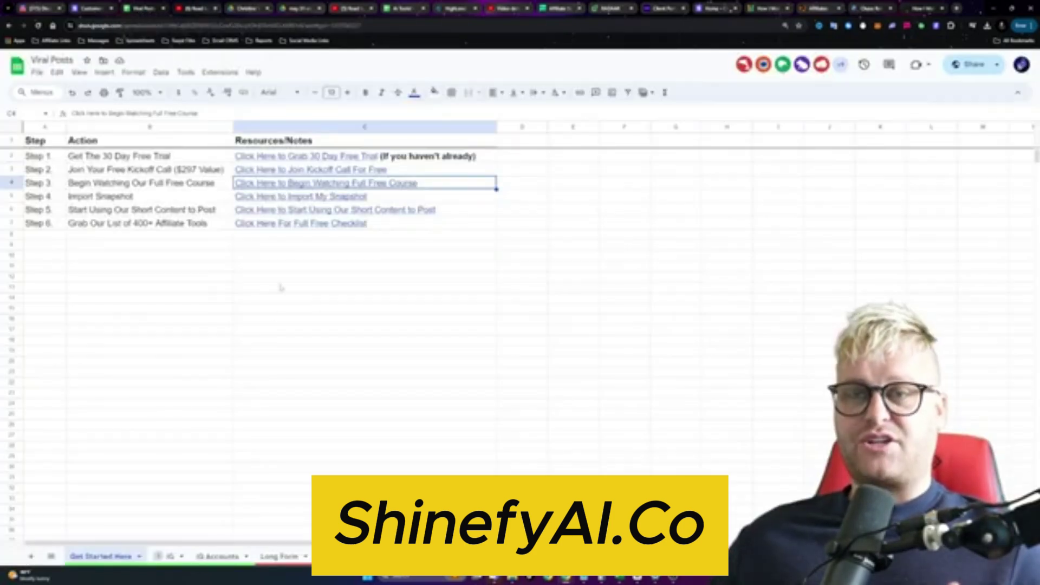
left_click(390, 337)
left_click(390, 383)
left_click_drag(632, 351, 68, 159)
left_click(477, 298)
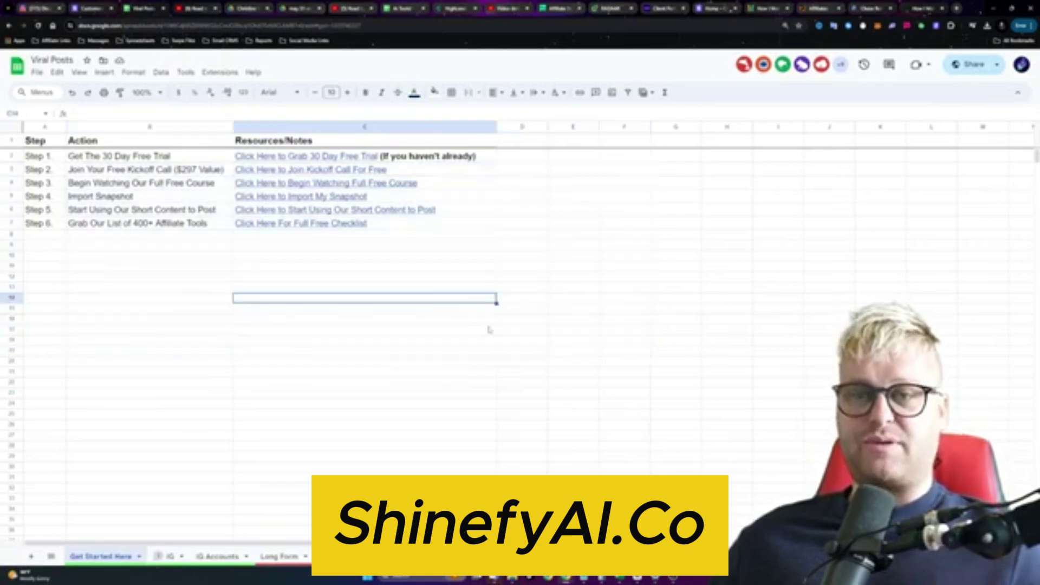
left_click_drag(522, 340, 68, 174)
left_click(467, 308)
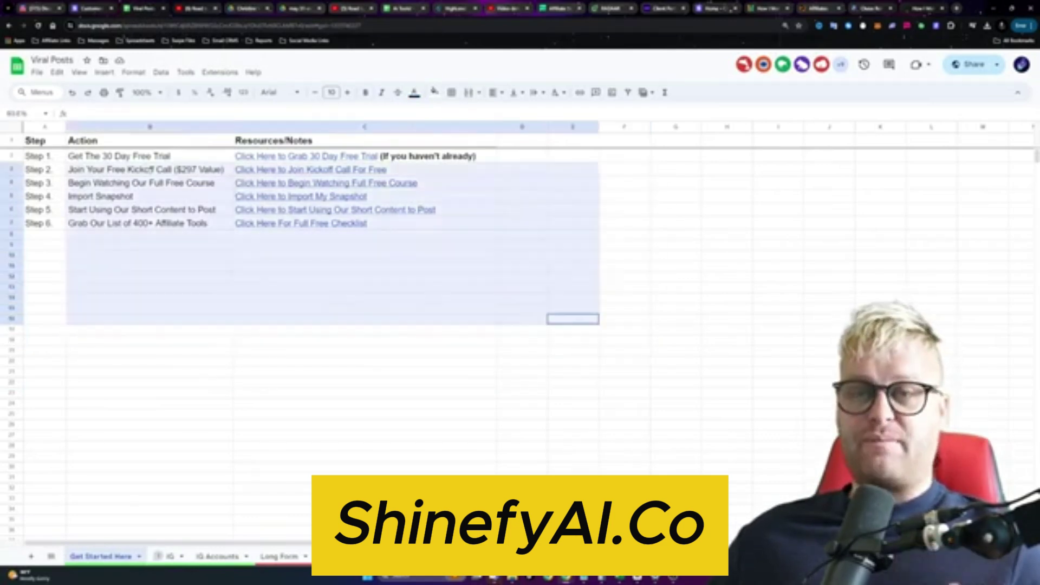
left_click_drag(596, 328, 68, 166)
left_click(325, 308)
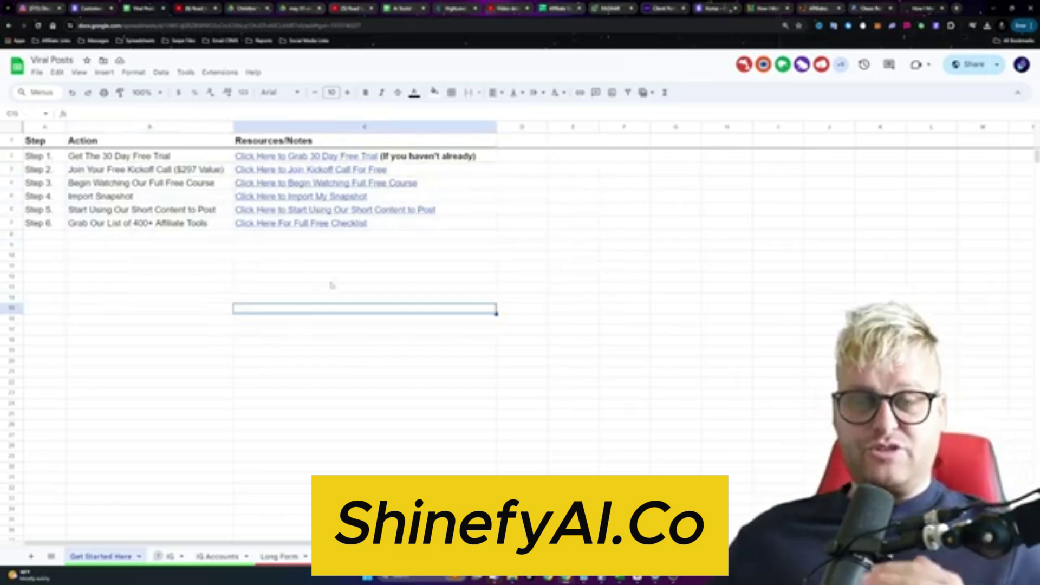
left_click(309, 290)
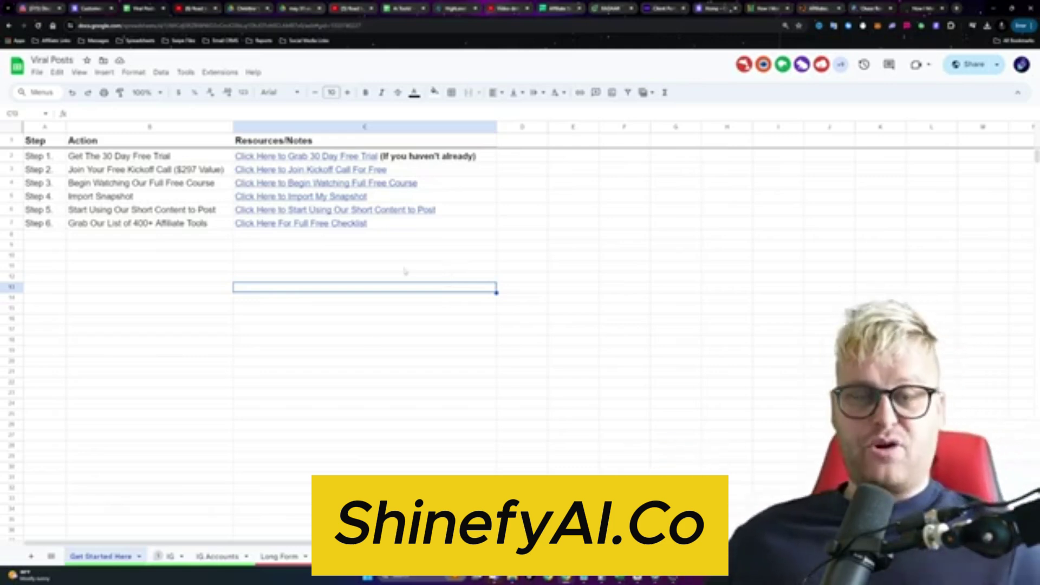
left_click(170, 557)
mouse_move(486, 397)
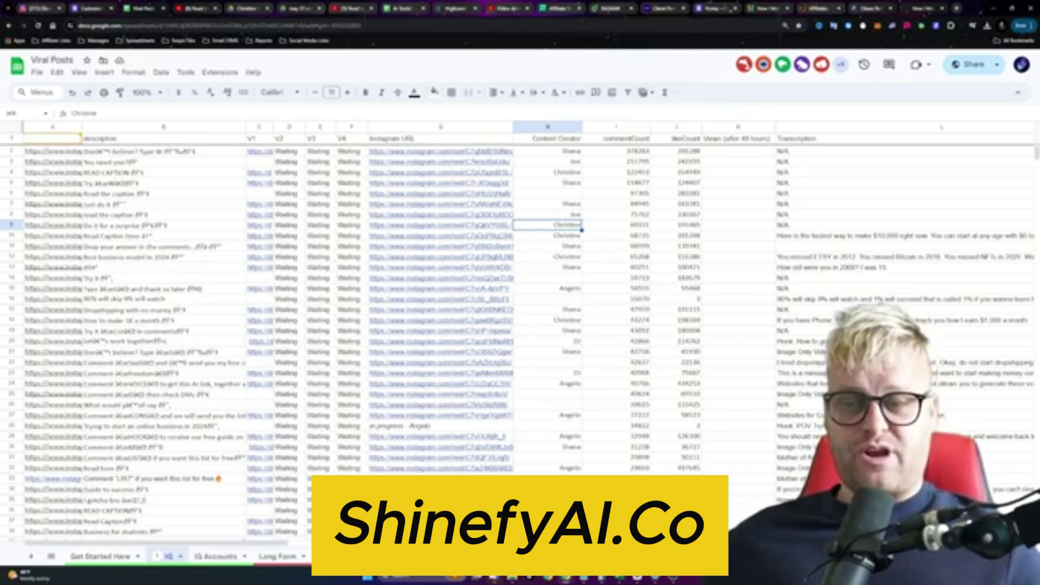
Launch Calculator via Start menu search 'calc' and compute 20 × 40 = 800
key("super")
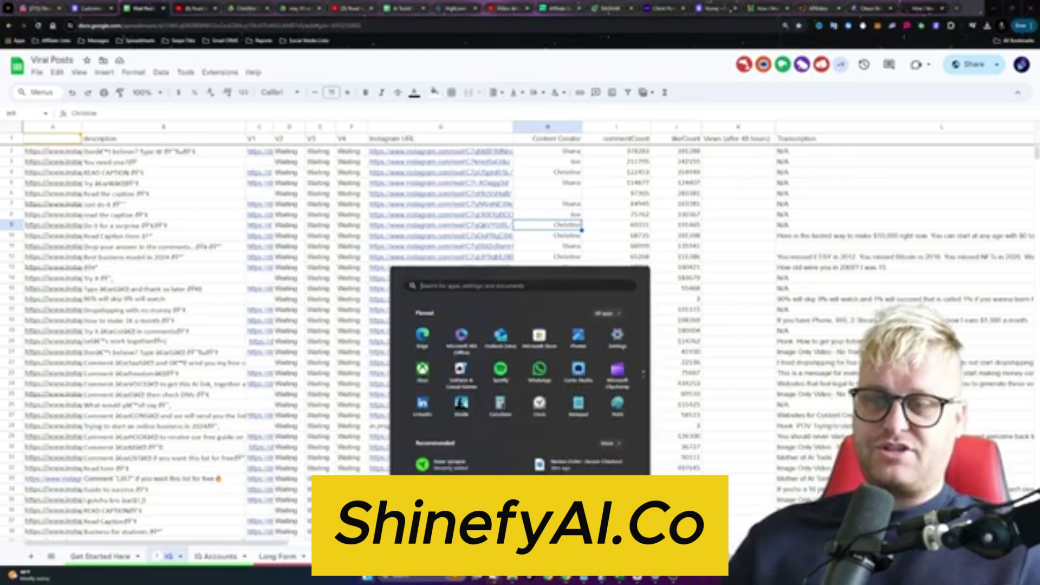
type("calc")
key("Return")
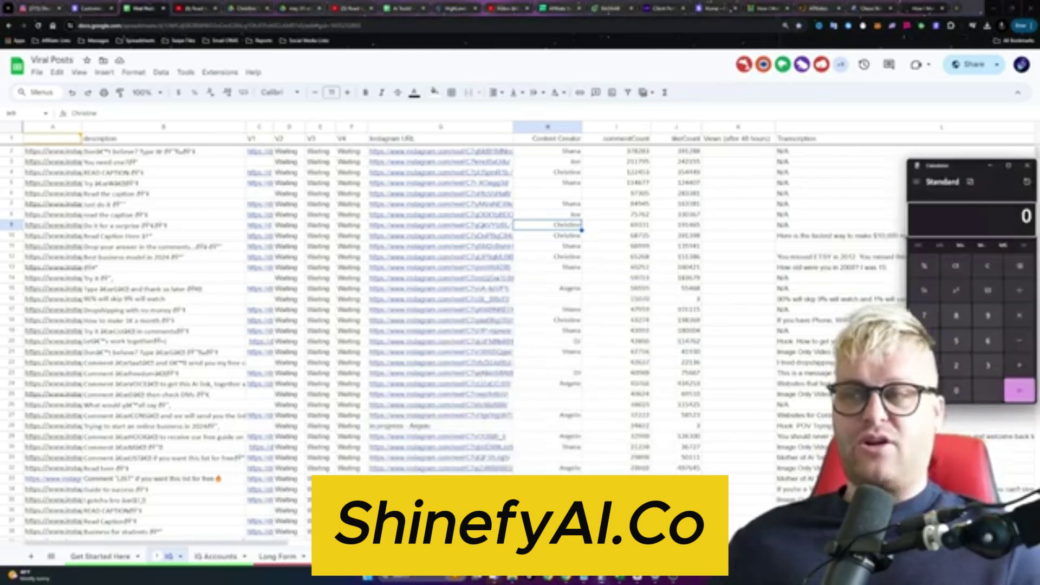
left_click_drag(962, 195, 615, 204)
left_click(610, 374)
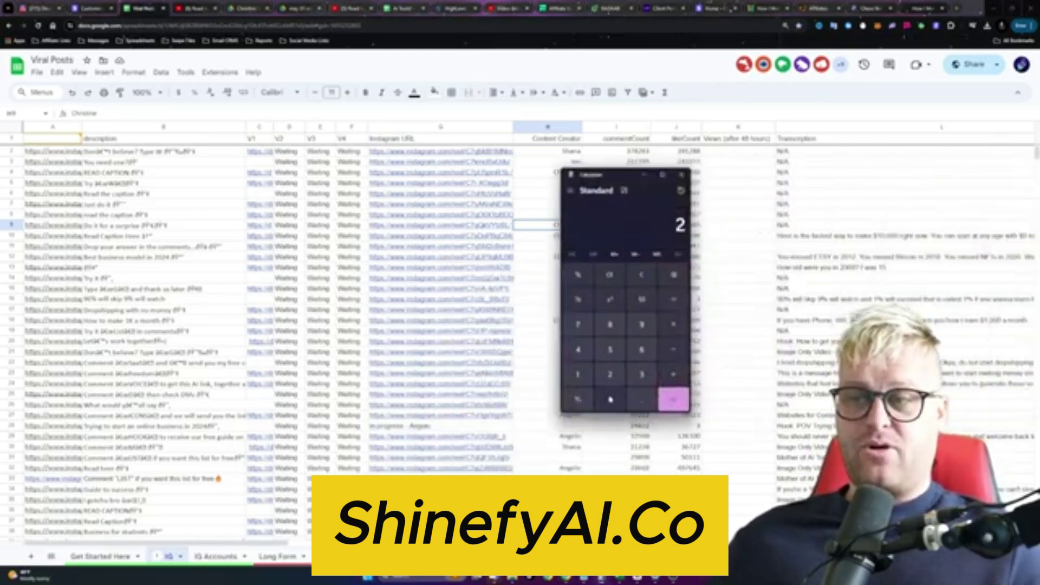
left_click(610, 399)
left_click(673, 324)
left_click(578, 349)
left_click(610, 399)
left_click(674, 399)
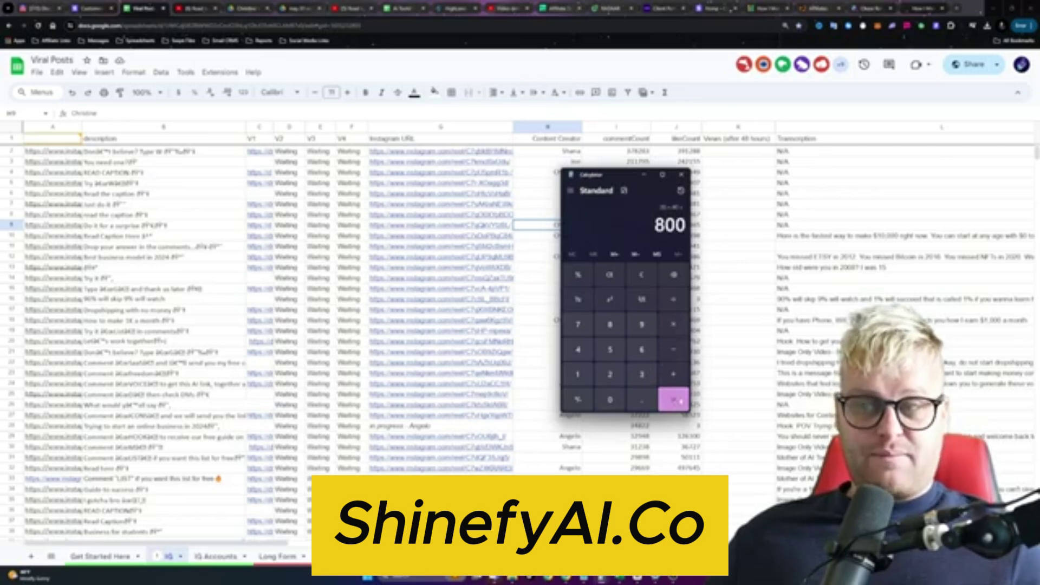
Reposition the Calculator window left and then back right on screen
left_click_drag(633, 182, 552, 180)
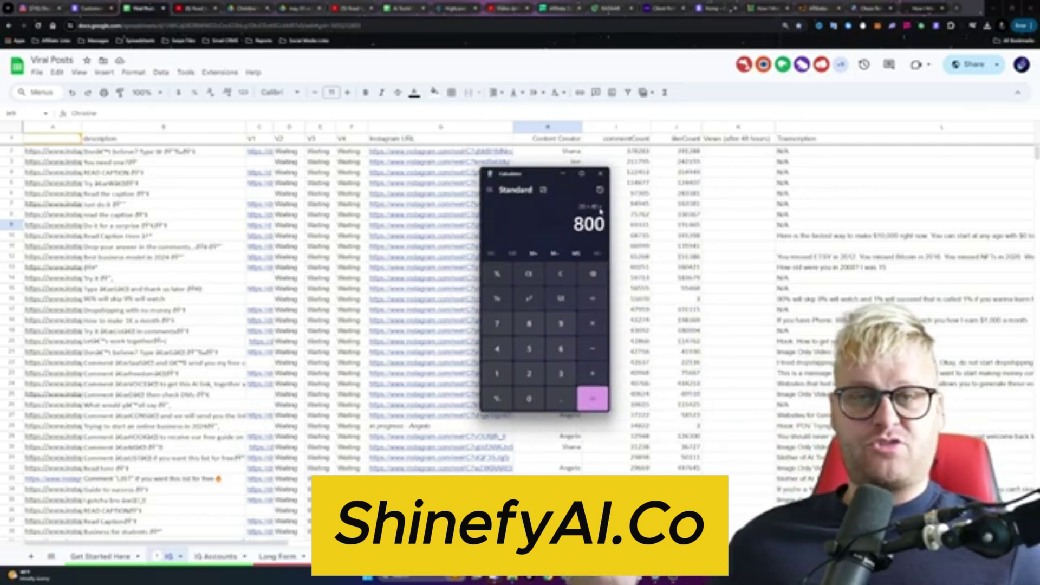
left_click_drag(525, 183, 489, 176)
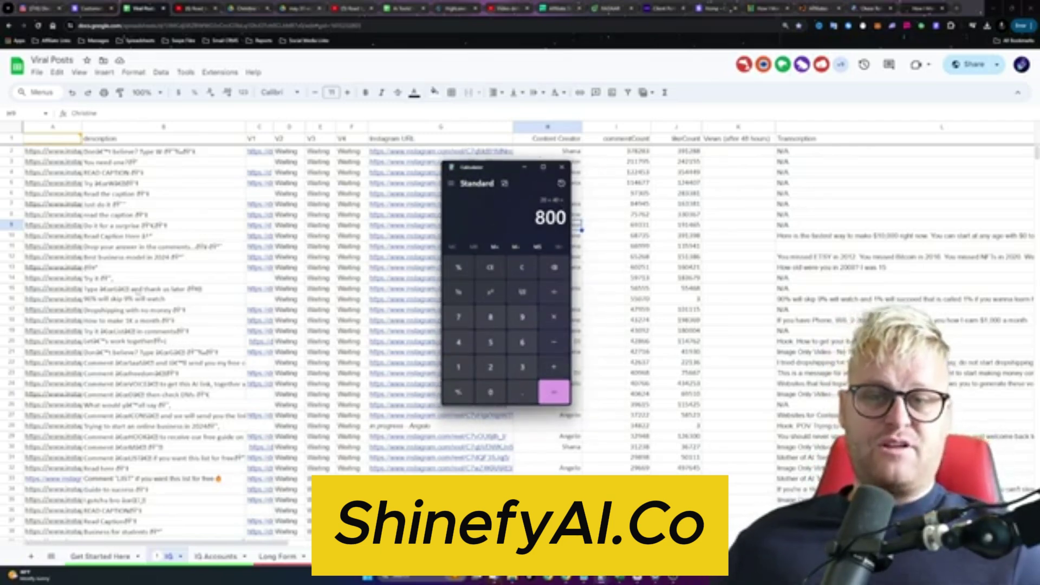
left_click_drag(475, 168, 458, 169)
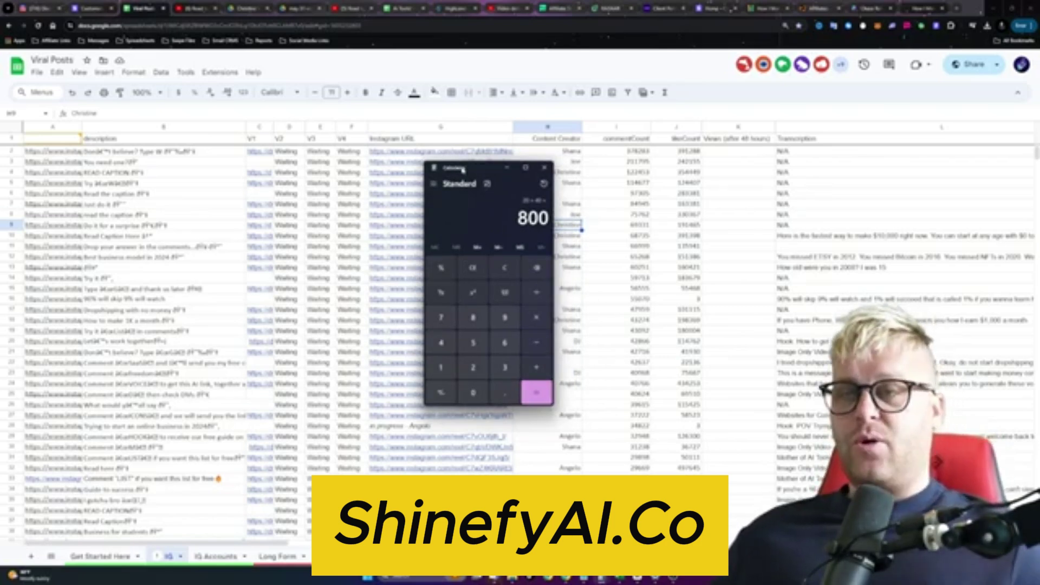
left_click_drag(463, 169, 443, 164)
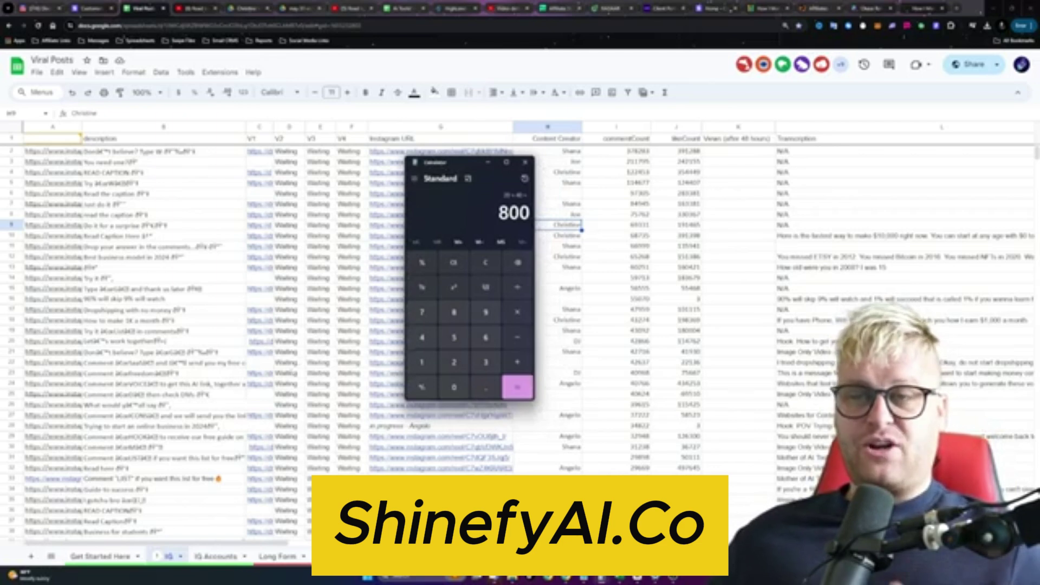
mouse_move(437, 162)
left_mouse_down()
mouse_move(403, 155)
mouse_move(419, 158)
left_mouse_up()
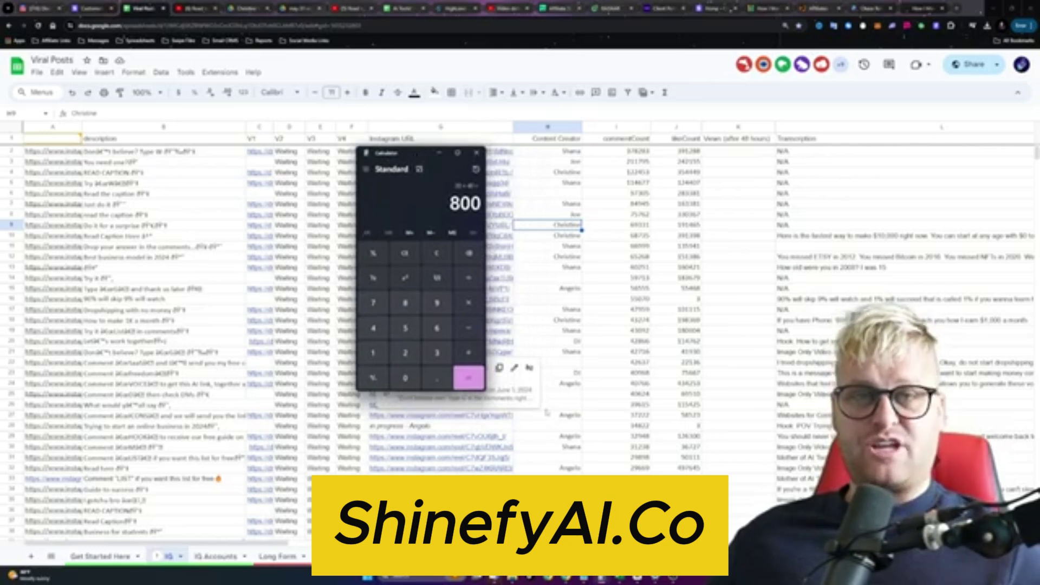
left_click_drag(394, 160, 426, 154)
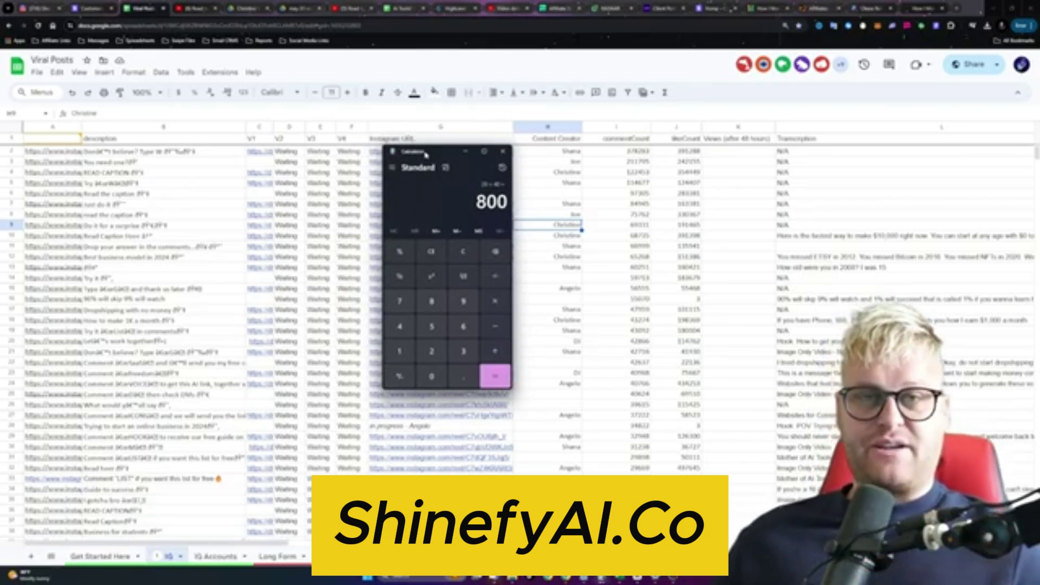
left_click_drag(426, 155, 481, 150)
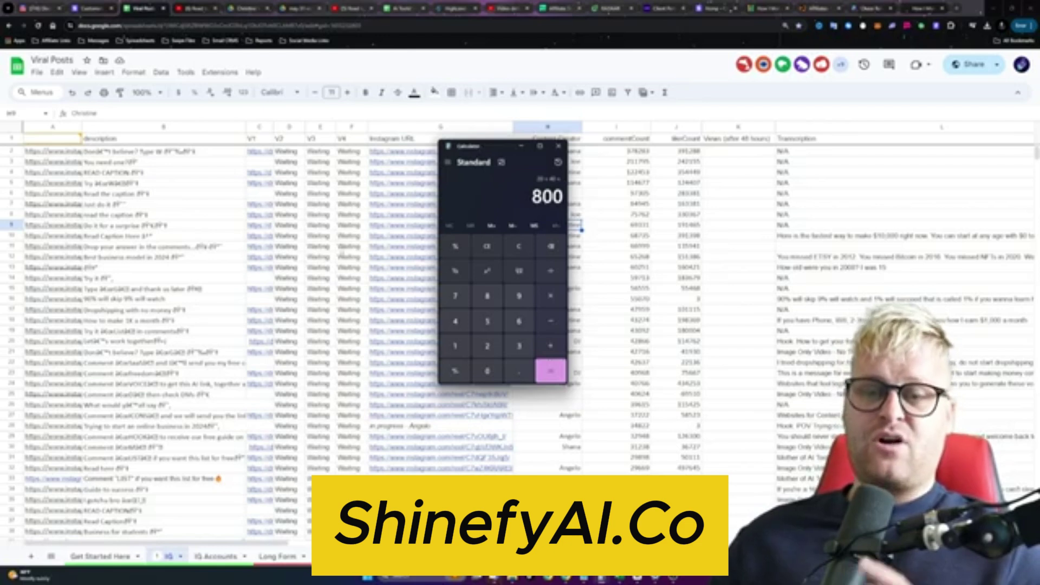
Return to Get Started Here and preview the kickoff call link in C3
left_click(101, 556)
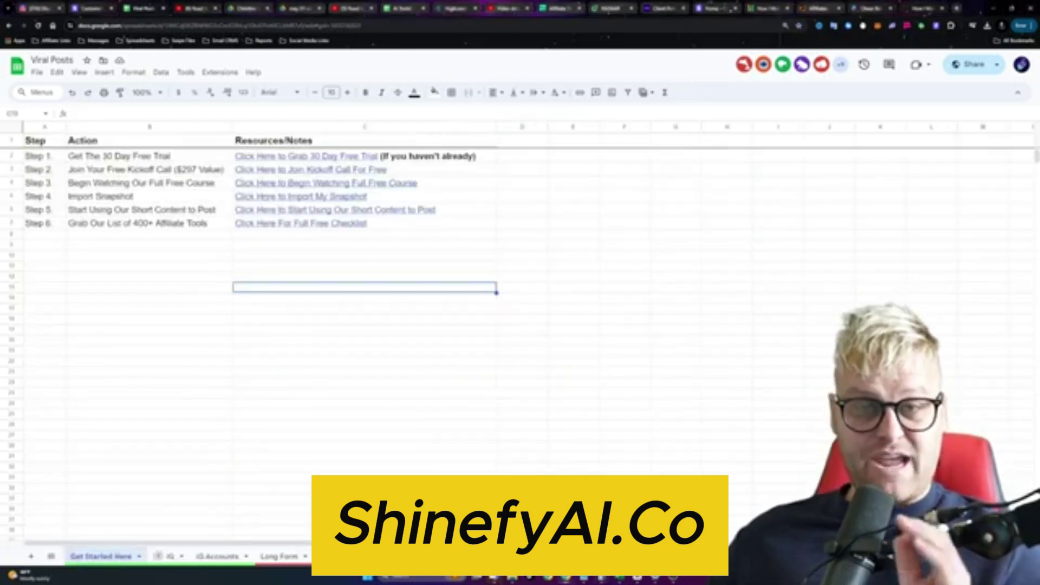
left_click(412, 170)
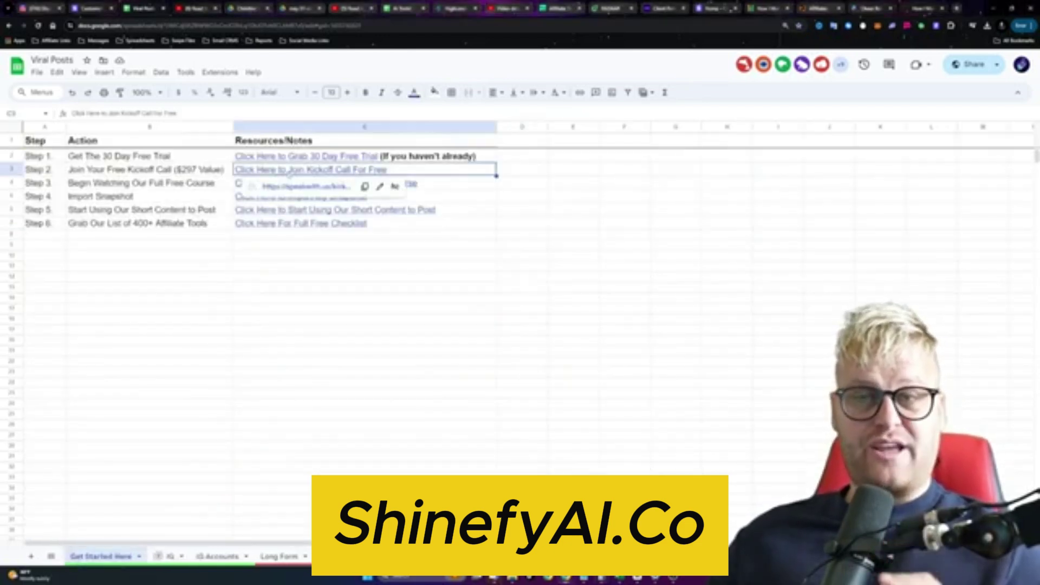
left_click(589, 292)
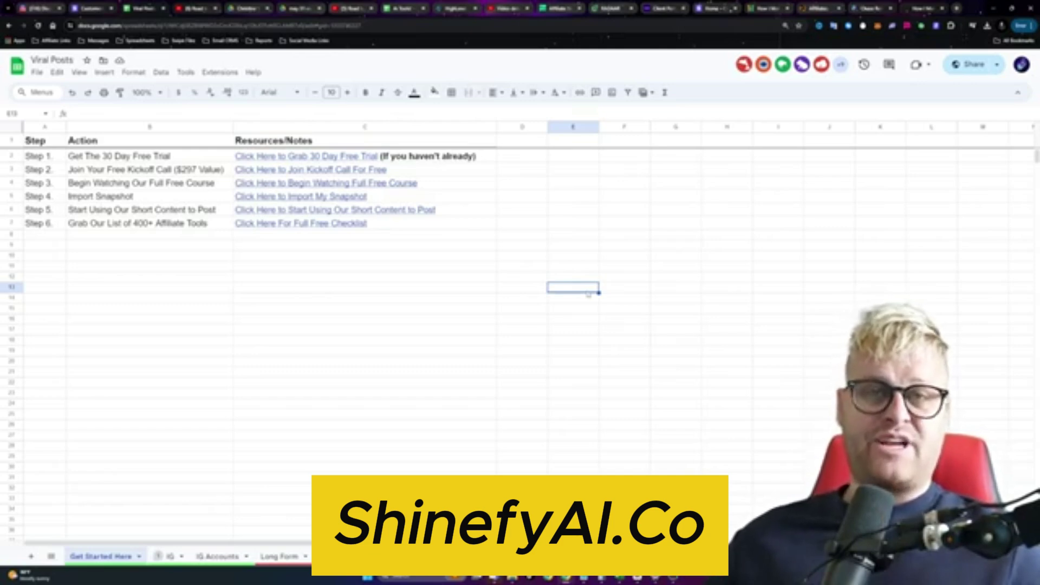